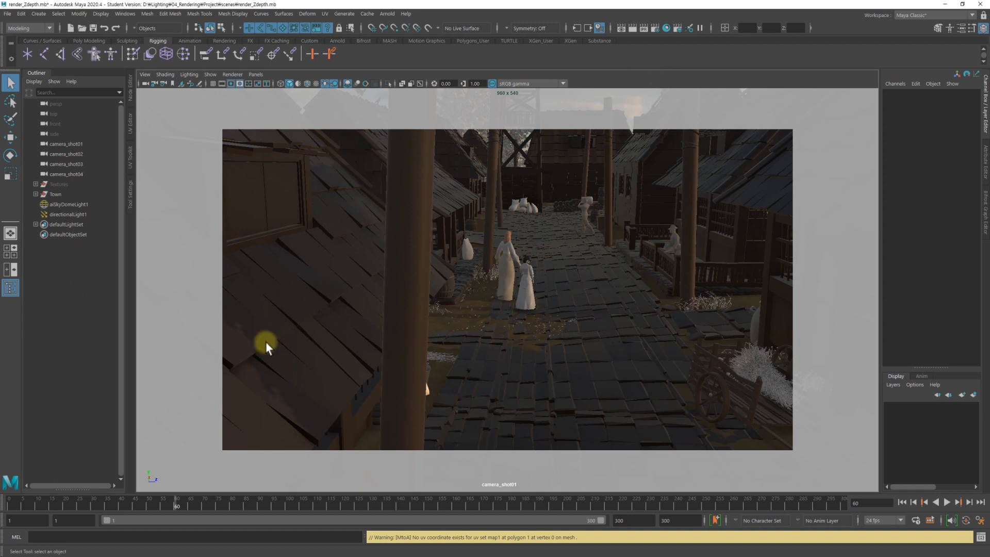
- Add the Z pass to the active AOVs in the Arnold render settings
{"action": "left_click", "coordinate": [600, 72]}
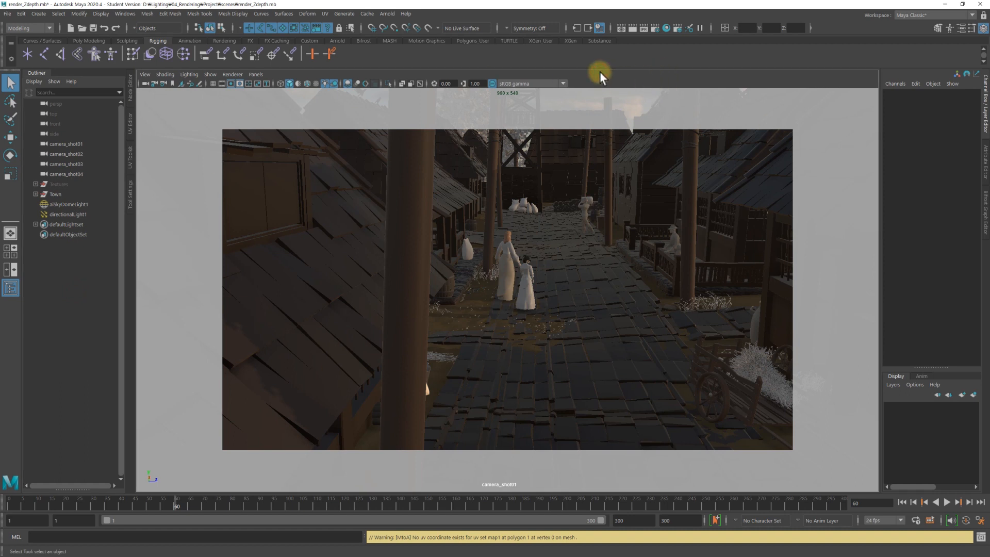
{"action": "left_click", "coordinate": [655, 29]}
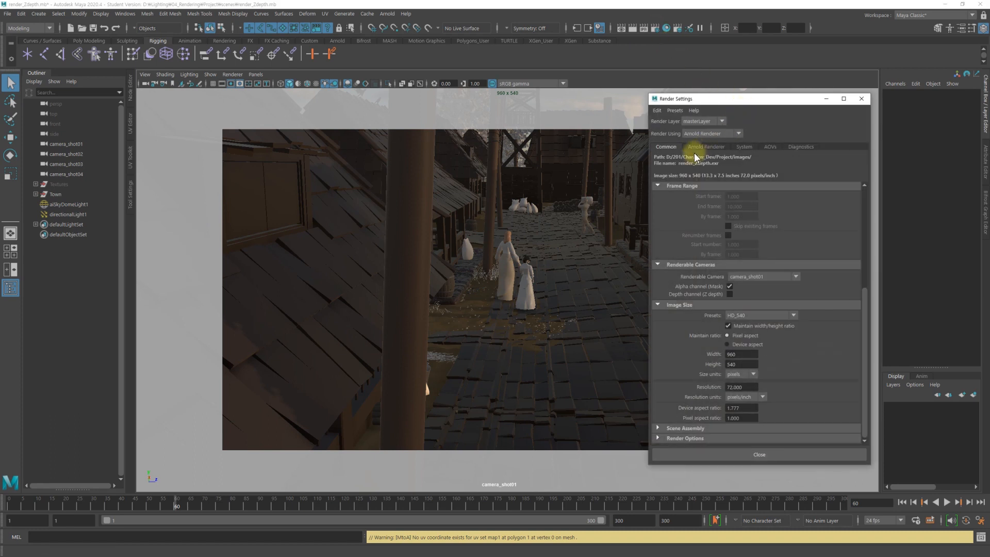
{"action": "left_click", "coordinate": [771, 147]}
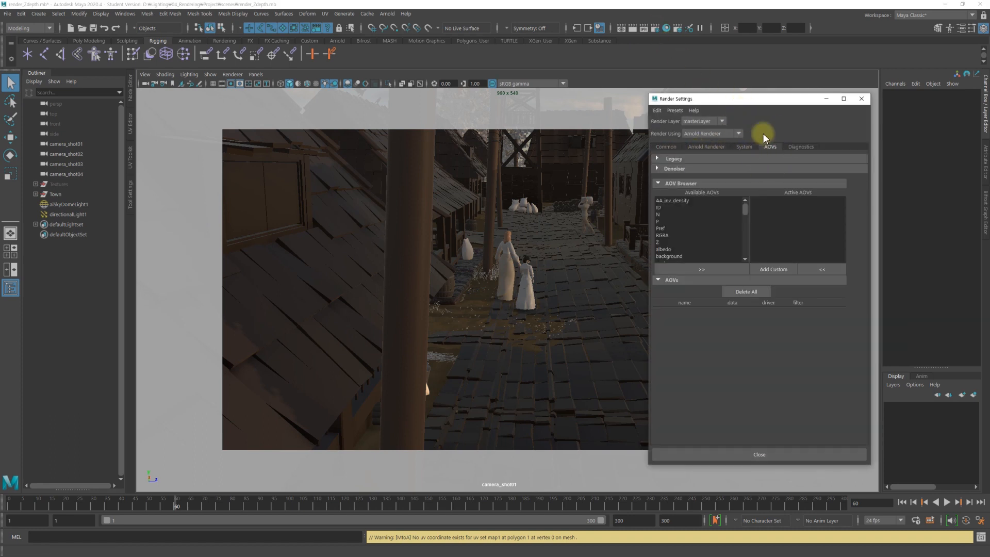
{"action": "left_click_drag", "start_coordinate": [794, 100], "coordinate": [797, 100]}
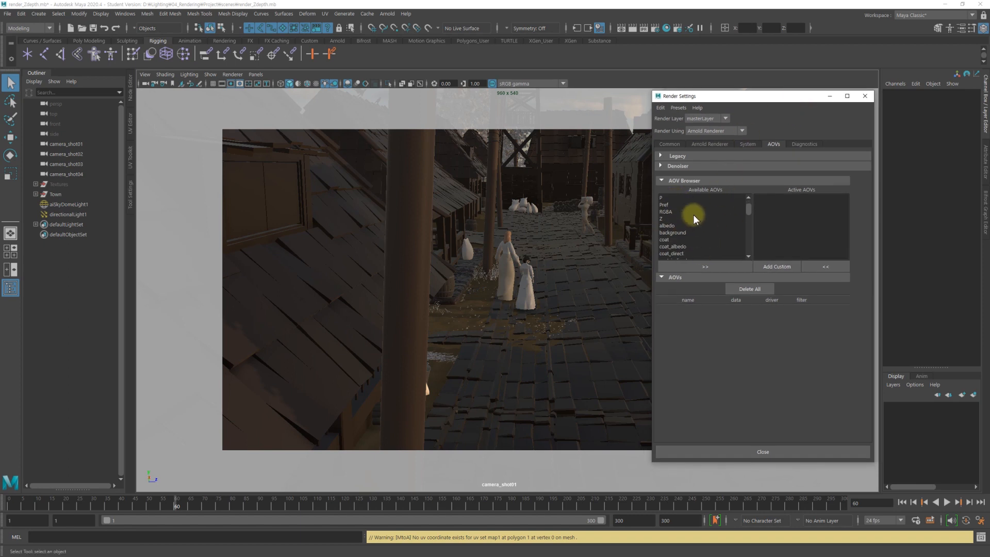
{"action": "left_click", "coordinate": [670, 239]}
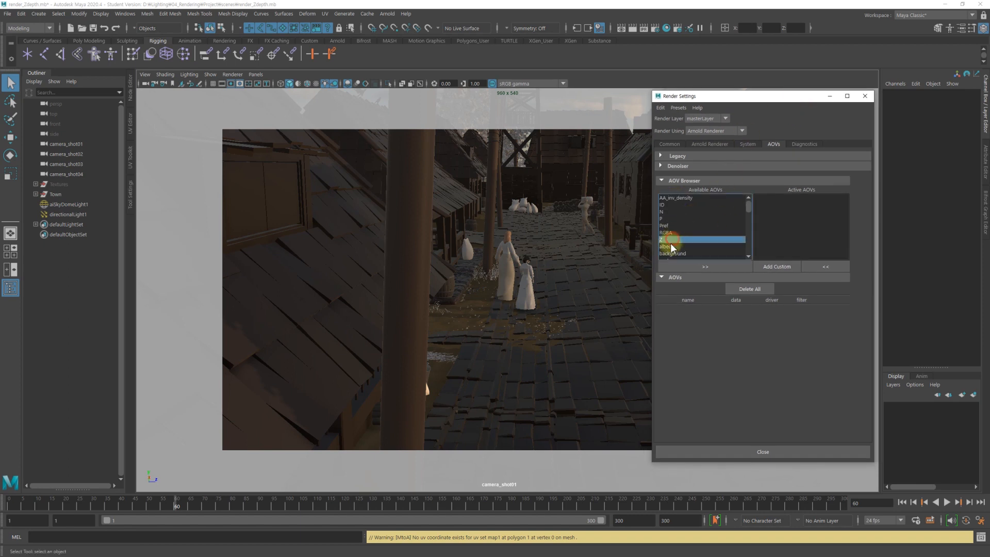
{"action": "left_click", "coordinate": [704, 266]}
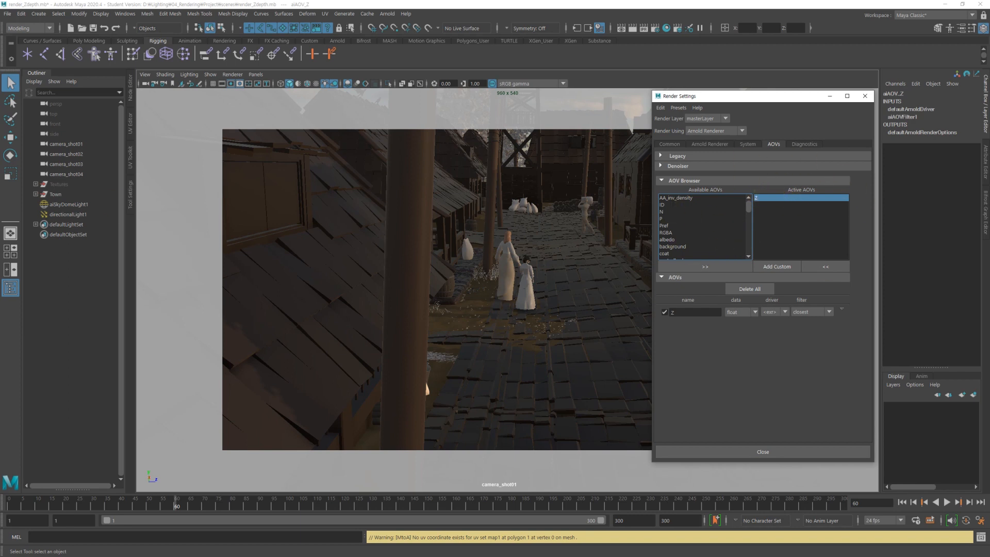
- Render camera_shot01 in the Arnold RenderView and enlarge the window to fit the whole image
{"action": "key", "text": "alt+Tab"}
{"action": "left_click", "coordinate": [492, 119]}
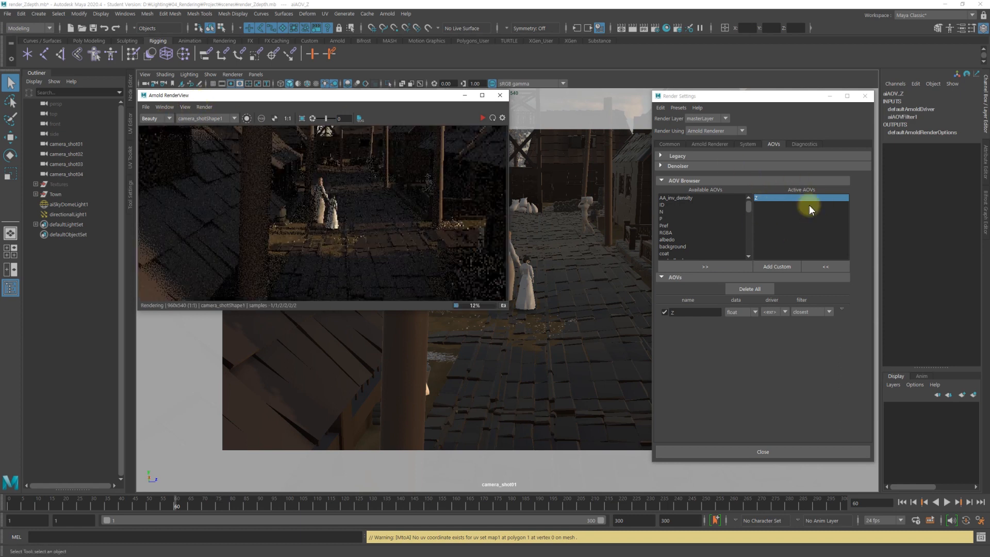
{"action": "left_click_drag", "start_coordinate": [508, 309], "coordinate": [516, 365]}
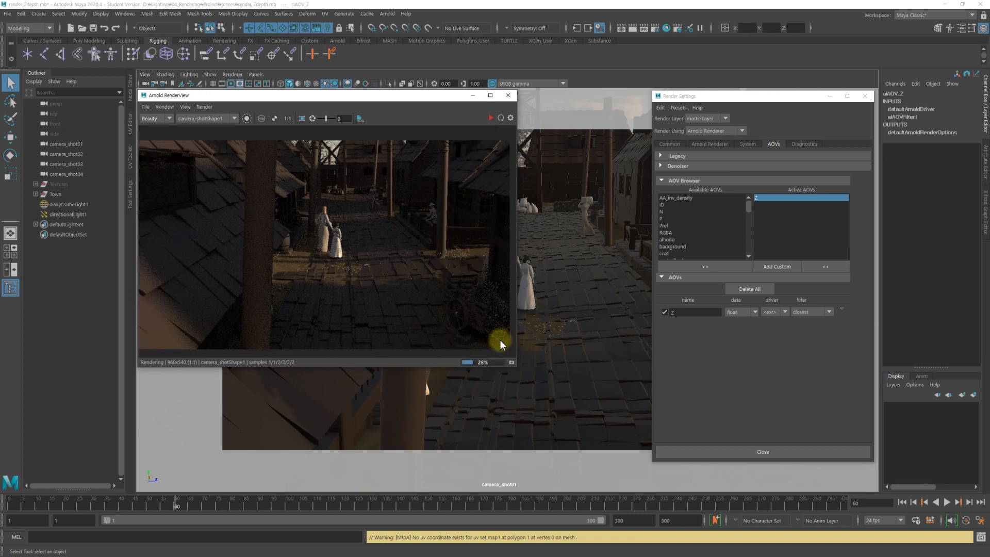
{"action": "left_click_drag", "start_coordinate": [517, 283], "coordinate": [548, 293]}
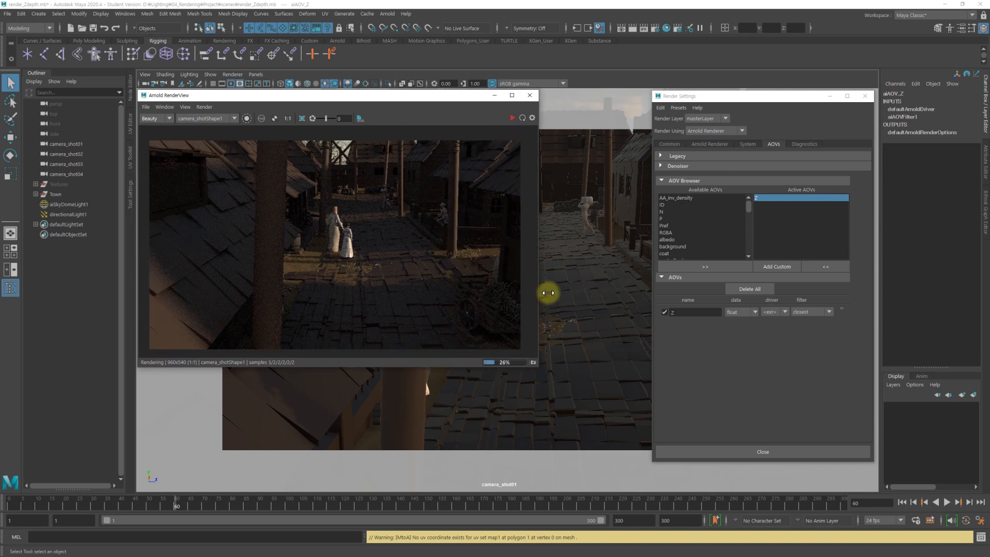
- Compare the Z and Beauty passes in the Arnold RenderView, finishing on Z
{"action": "left_click", "coordinate": [170, 119]}
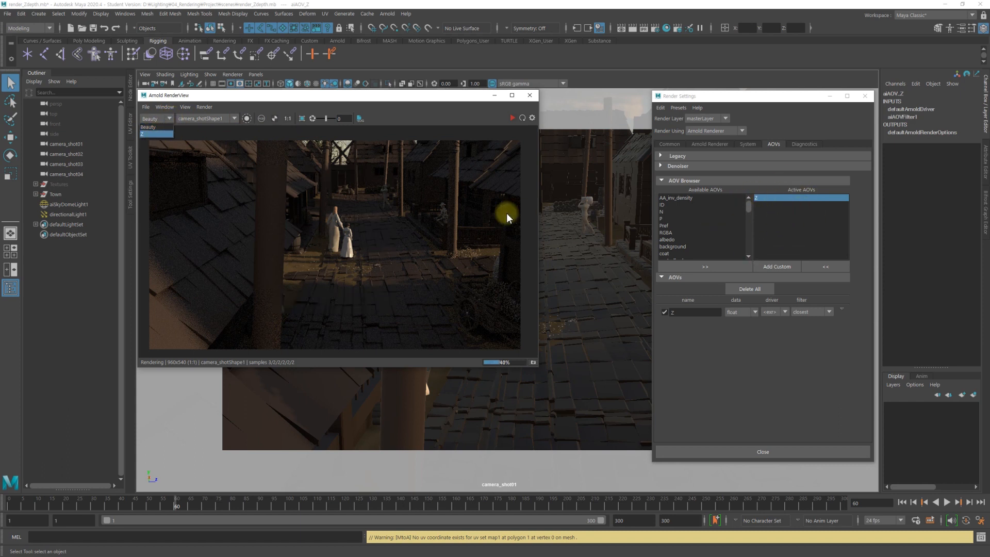
{"action": "left_click", "coordinate": [151, 134]}
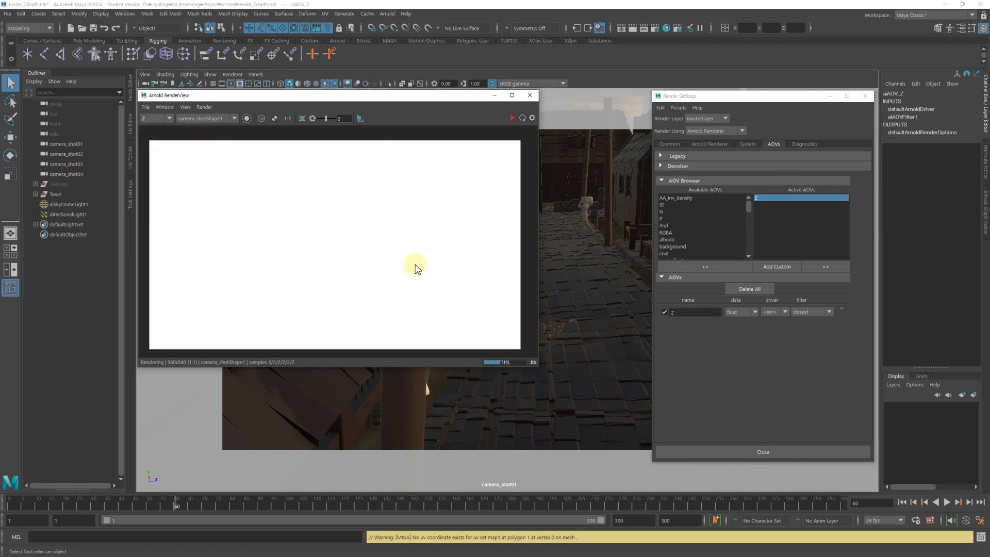
{"action": "left_click", "coordinate": [169, 119]}
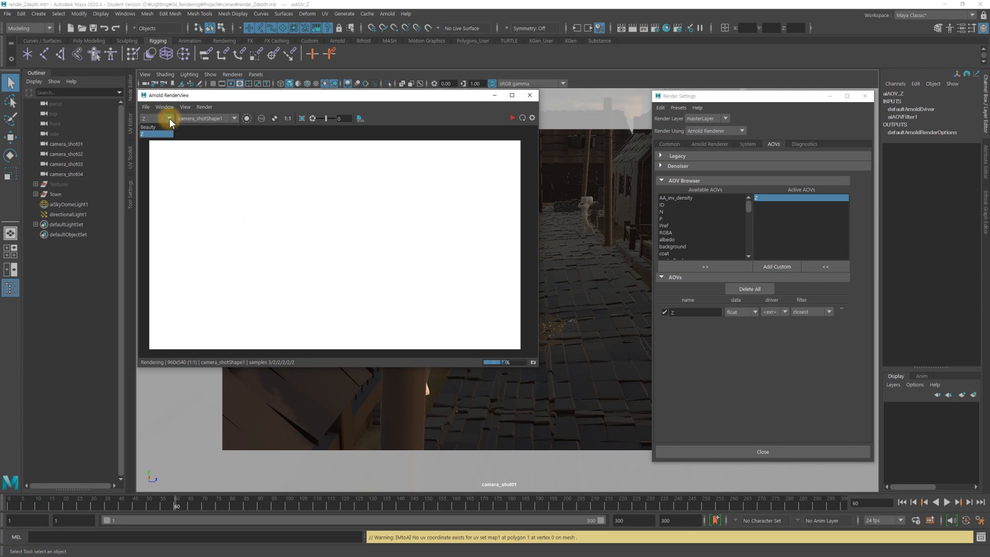
{"action": "left_click", "coordinate": [154, 127]}
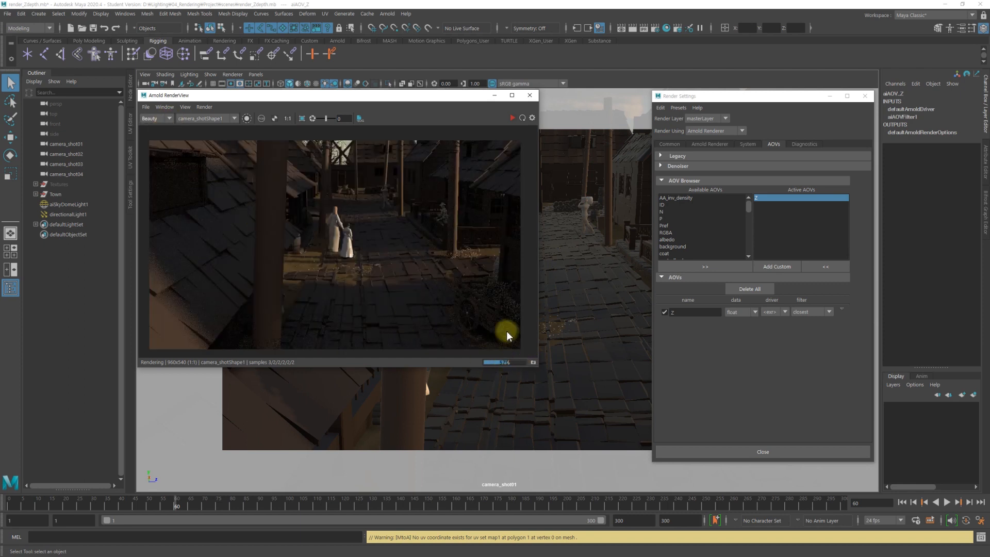
{"action": "left_click", "coordinate": [165, 122]}
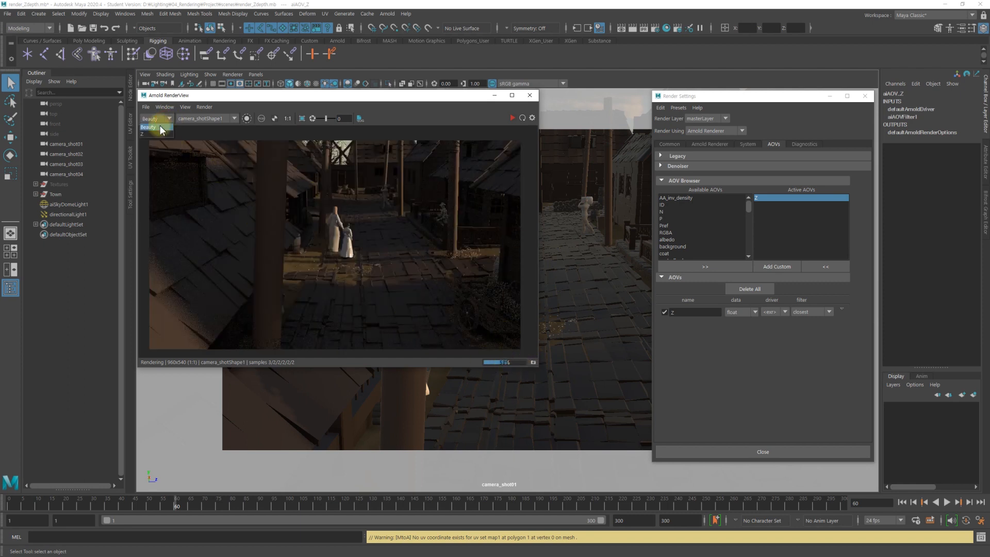
{"action": "left_click", "coordinate": [154, 135]}
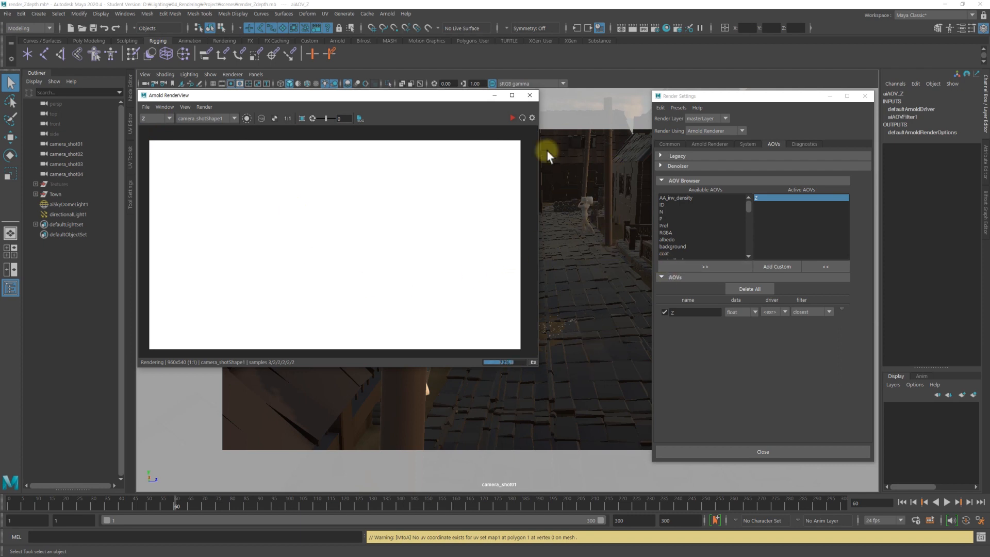
- Try display gamma values of 0.05, 0.01, 0.02, 0.03 and 0.04 on the rendered Z pass
{"action": "left_click", "coordinate": [531, 118]}
{"action": "left_click", "coordinate": [586, 162]}
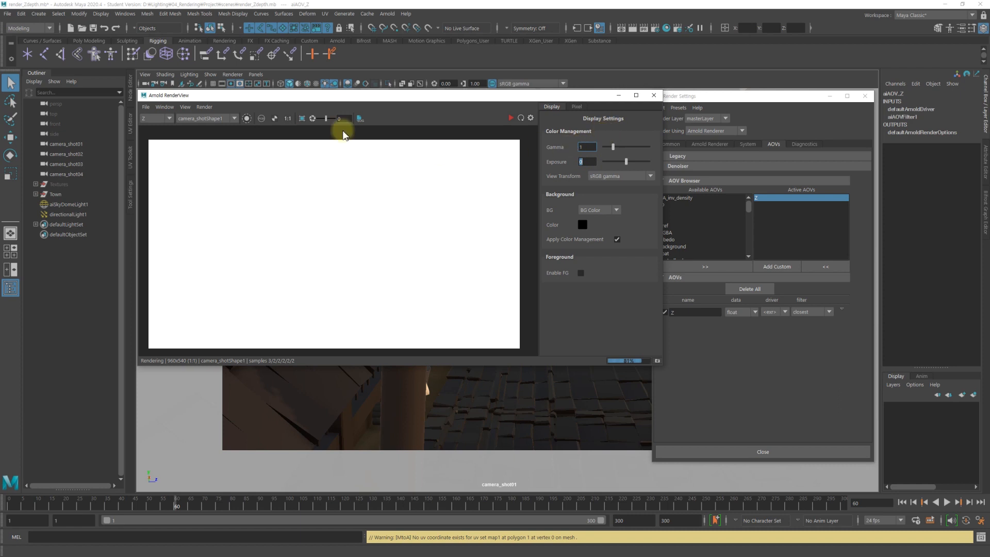
{"action": "left_click", "coordinate": [588, 147]}
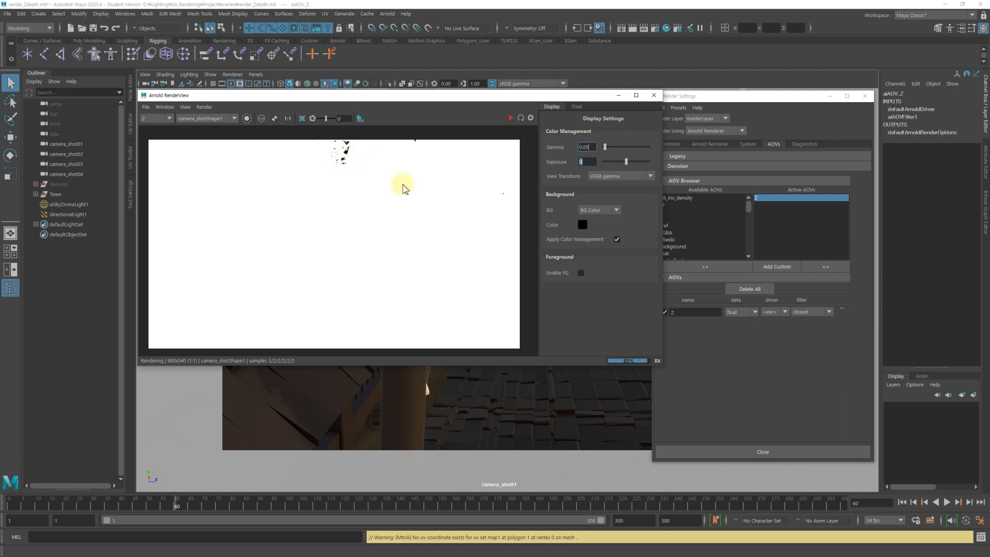
{"action": "type", "text": "0.01"}
{"action": "key", "text": "Return"}
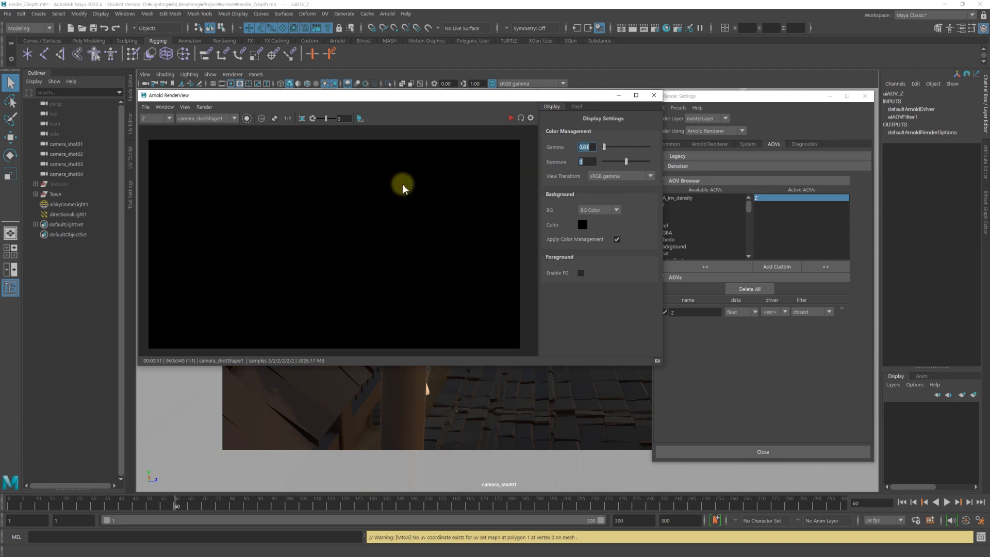
{"action": "type", "text": "0.02"}
{"action": "key", "text": "Return"}
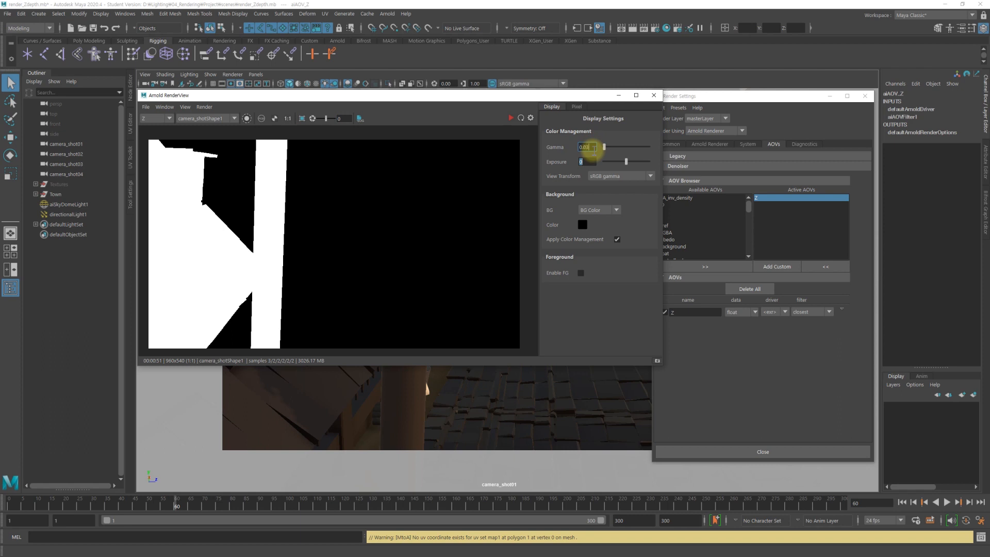
{"action": "key", "text": "Return"}
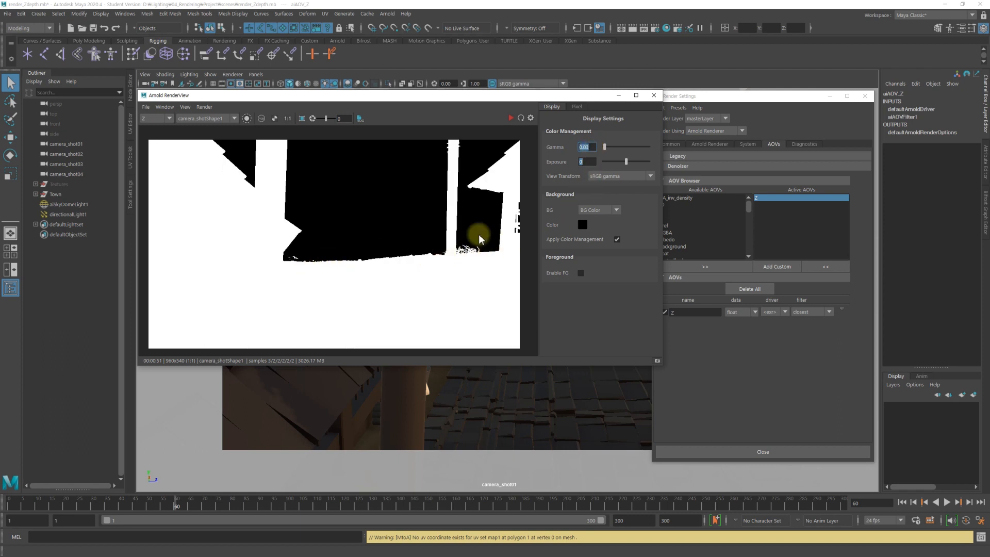
{"action": "left_click", "coordinate": [589, 147]}
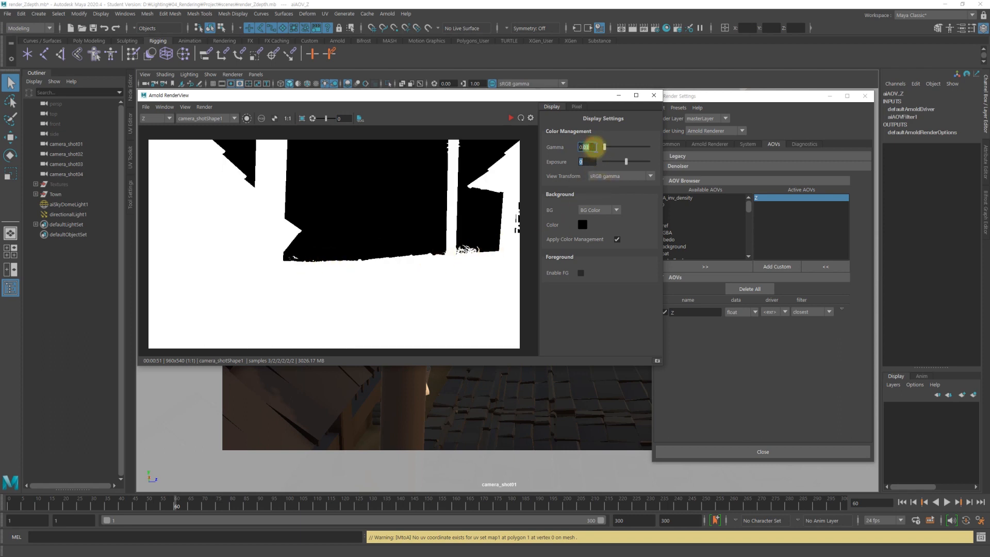
{"action": "key", "text": "Return"}
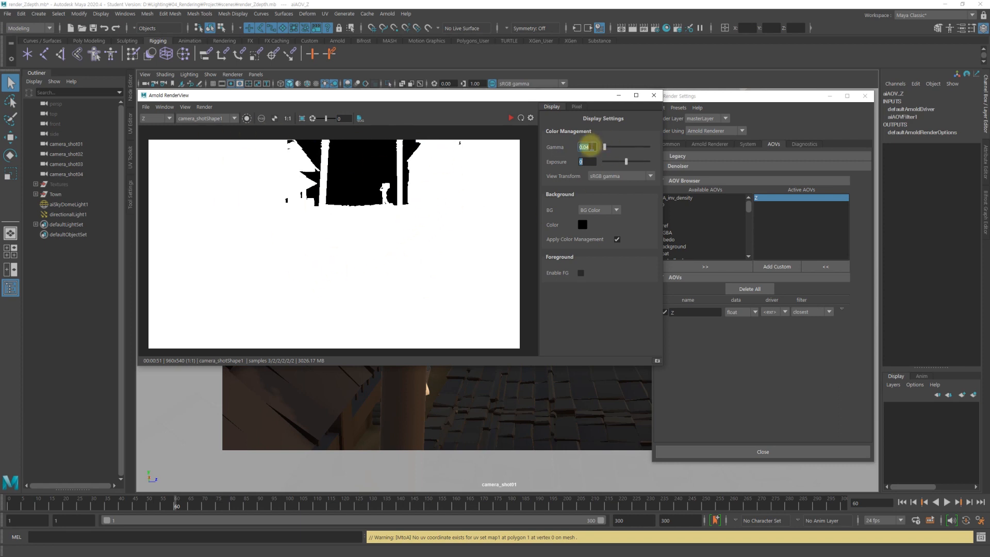
- Reset the render view's display gamma to 1
{"action": "left_click", "coordinate": [587, 147]}
{"action": "left_click_drag", "start_coordinate": [594, 147], "coordinate": [552, 146]}
{"action": "type", "text": "1"}
{"action": "key", "text": "Return"}
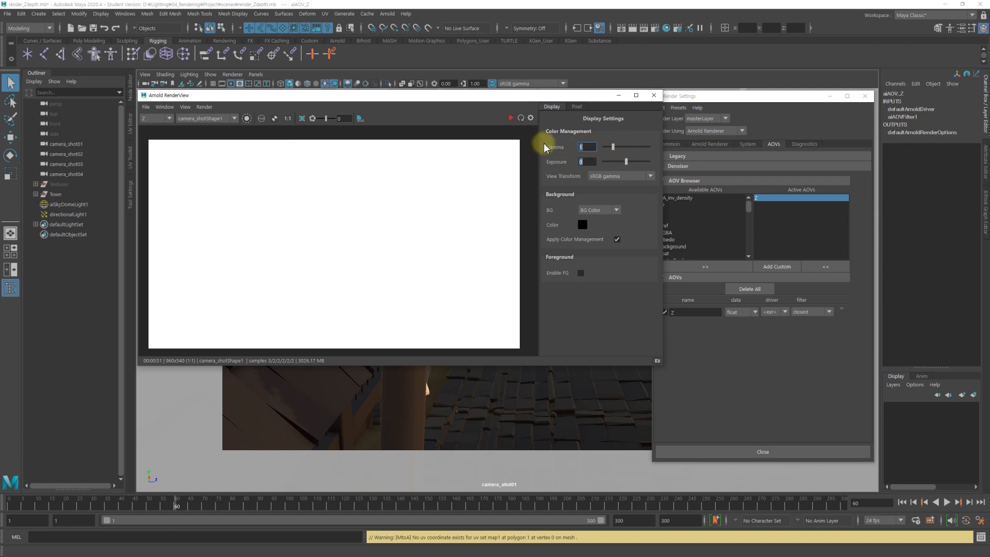
- Compare the finished Beauty render with its Z pass, return to Beauty and close the display settings
{"action": "left_click", "coordinate": [169, 119]}
{"action": "left_click", "coordinate": [150, 127]}
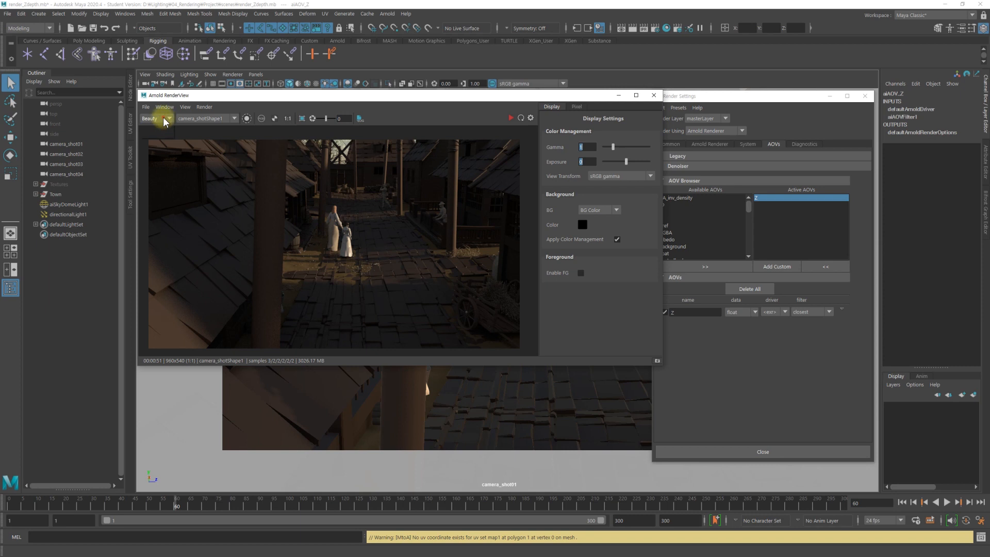
{"action": "left_click", "coordinate": [157, 119]}
{"action": "left_click", "coordinate": [150, 135]}
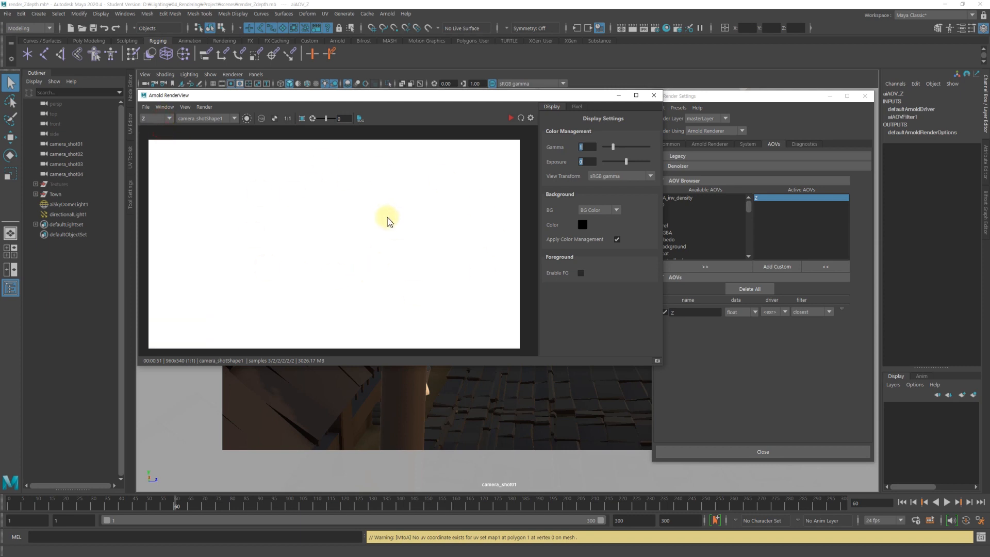
{"action": "left_click", "coordinate": [150, 120]}
{"action": "left_click", "coordinate": [149, 127]}
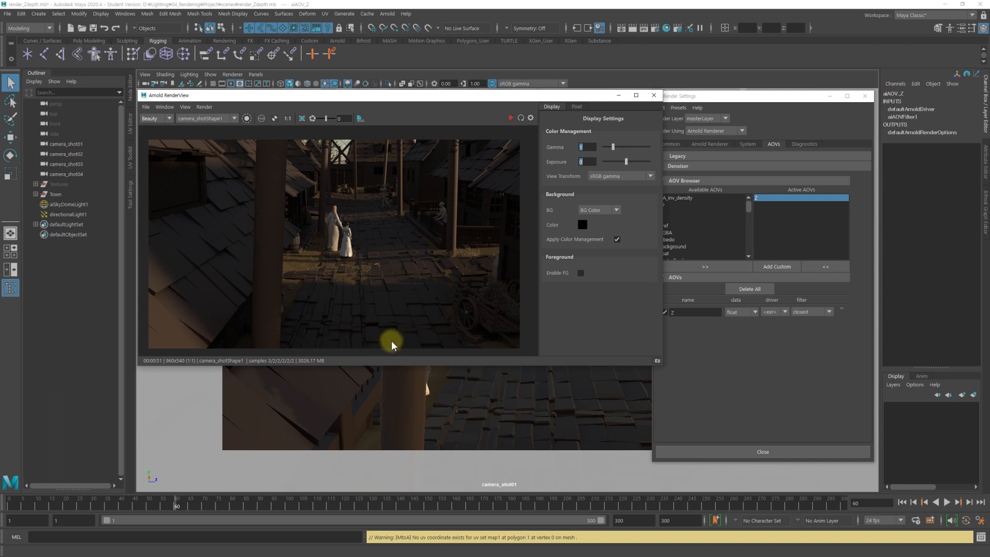
{"action": "left_click", "coordinate": [530, 118]}
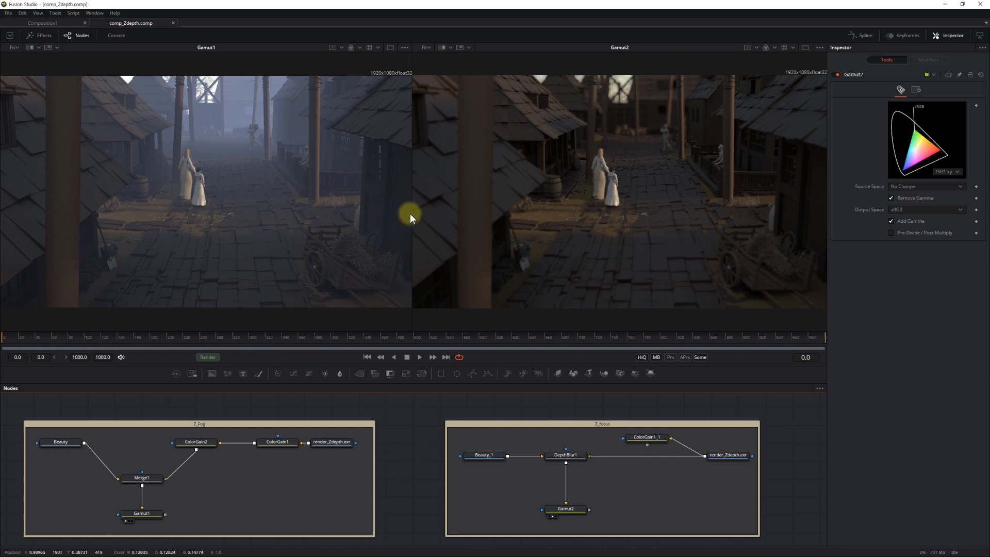
- In Fusion Studio, widen the Gamut1 viewer and inspect the Z_Fog group's render_Zdepth.exr and ColorGain1 nodes in the second viewer
{"action": "left_click_drag", "start_coordinate": [412, 211], "coordinate": [496, 210]}
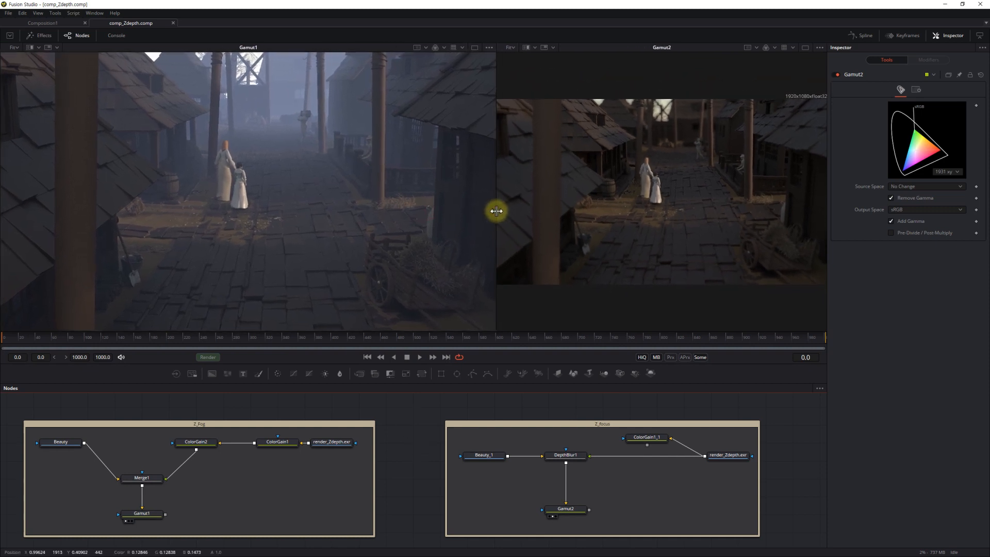
{"action": "left_click", "coordinate": [332, 444]}
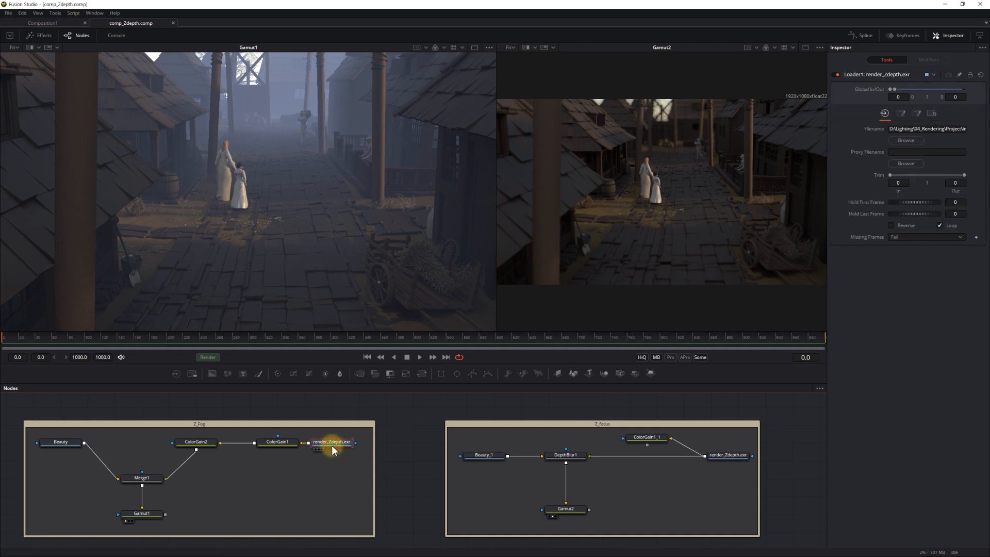
{"action": "key", "text": "2"}
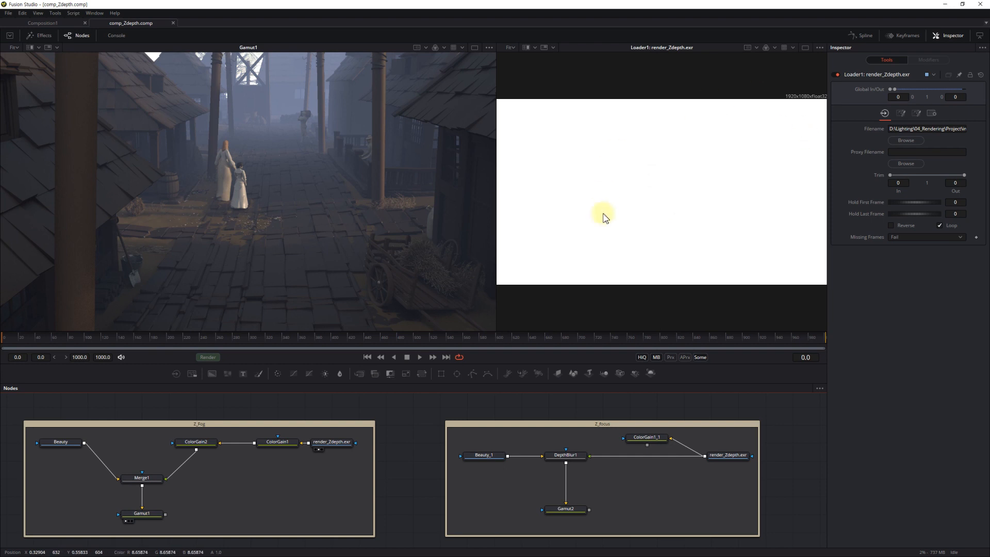
{"action": "left_click", "coordinate": [281, 443]}
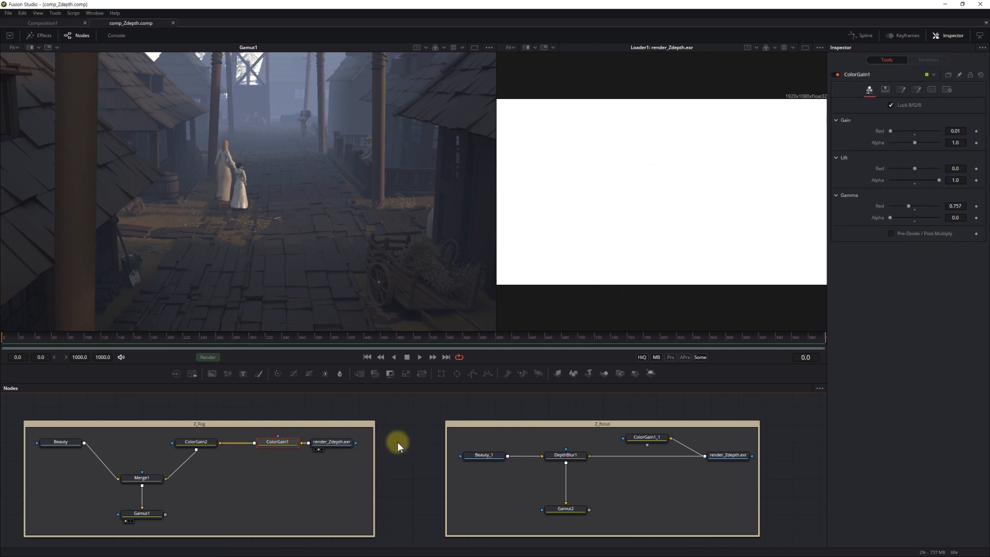
{"action": "key", "text": "2"}
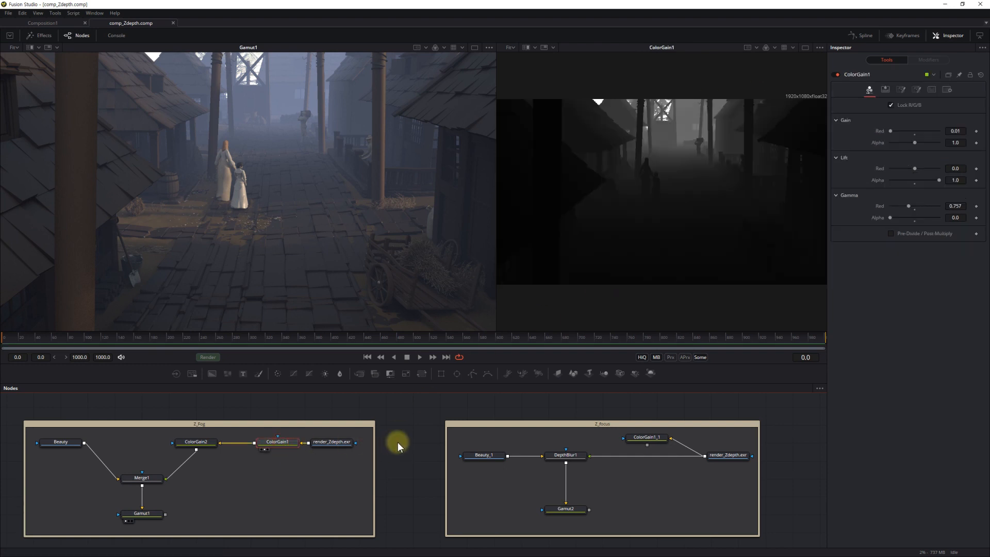
- Restore ColorGain1's red gain to its default, and lower it to about 0.018 to bring out the depth gradient
{"action": "left_click", "coordinate": [916, 138]}
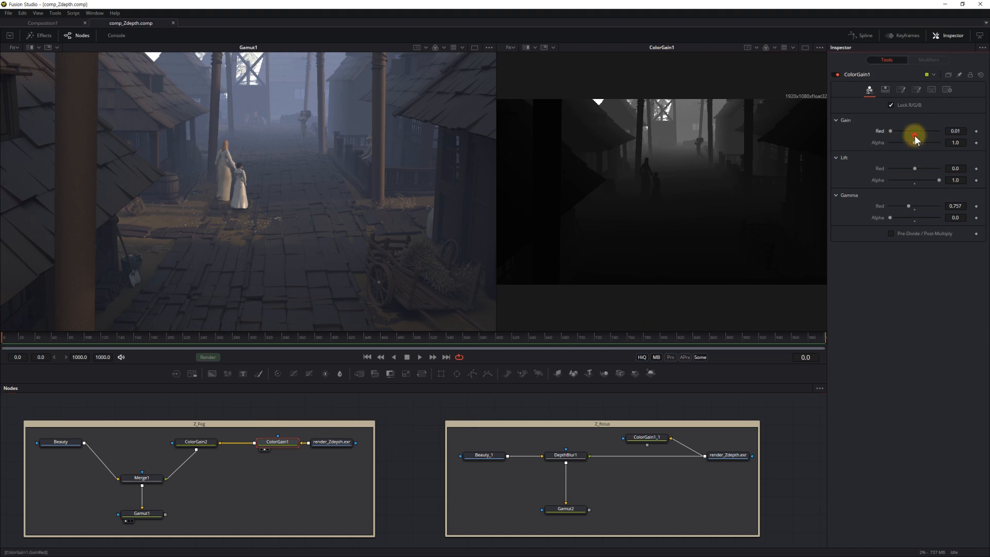
{"action": "left_click_drag", "start_coordinate": [915, 138], "coordinate": [914, 133]}
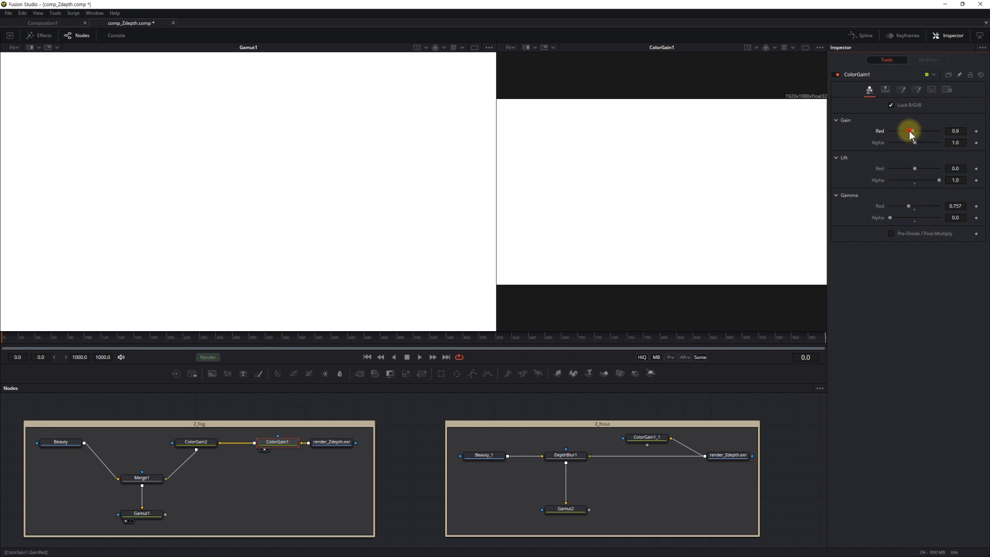
{"action": "left_click_drag", "start_coordinate": [904, 132], "coordinate": [891, 133]}
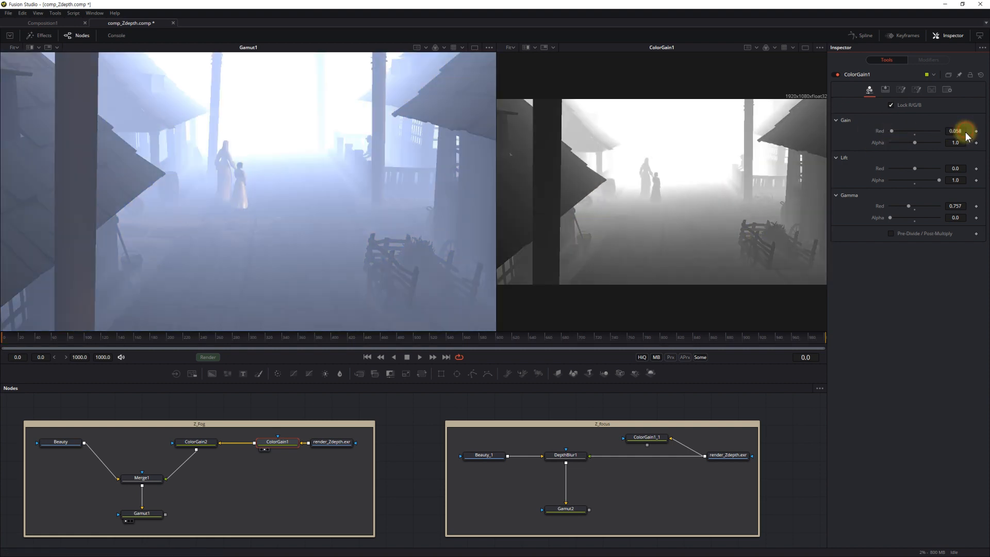
- Lower ColorGain1's red gain to 0.014 and disable ColorGain2 to preview the fog without its colour tint
{"action": "mouse_move", "coordinate": [966, 137]}
{"action": "left_mouse_down"}
{"action": "mouse_move", "coordinate": [947, 137]}
{"action": "mouse_move", "coordinate": [955, 131]}
{"action": "left_mouse_up"}
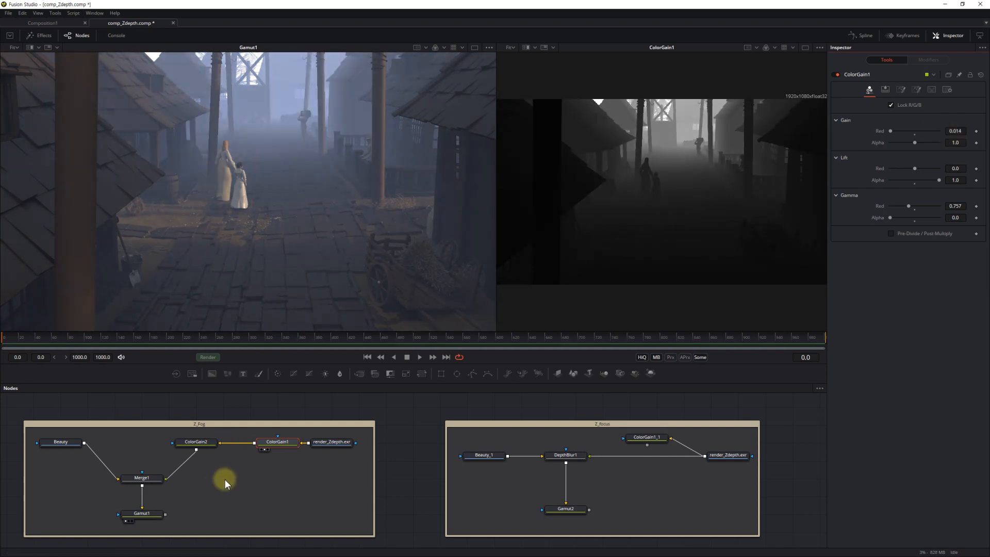
{"action": "left_click", "coordinate": [204, 446]}
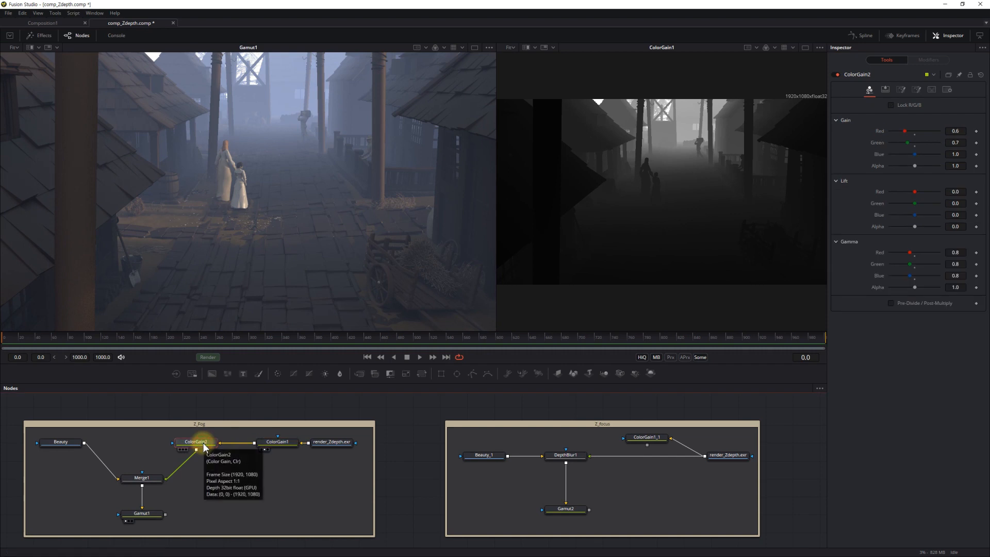
{"action": "key", "text": "ctrl+p"}
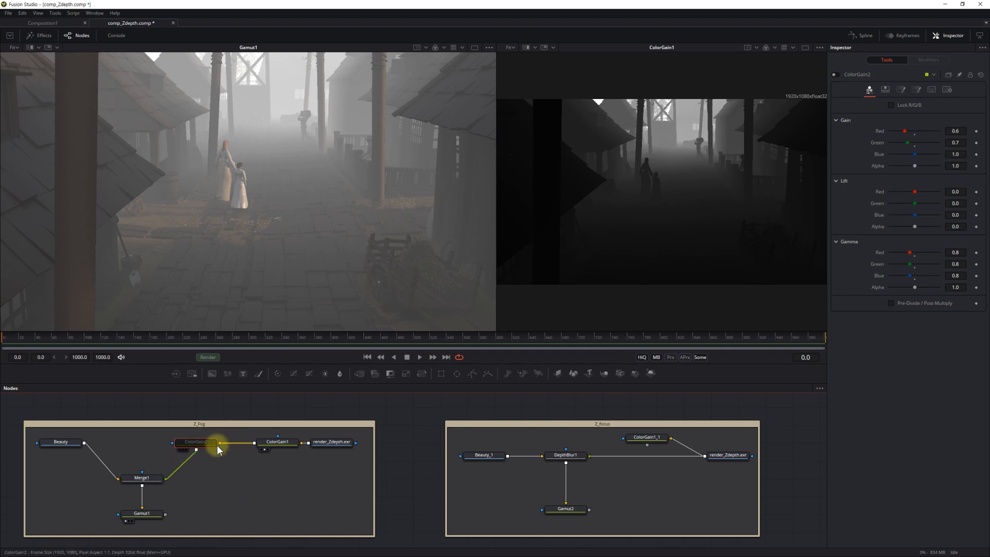
- Inspect Merge1's settings and view the Beauty node alone in the first viewer, and return that viewer to Gamut1
{"action": "left_click", "coordinate": [147, 481]}
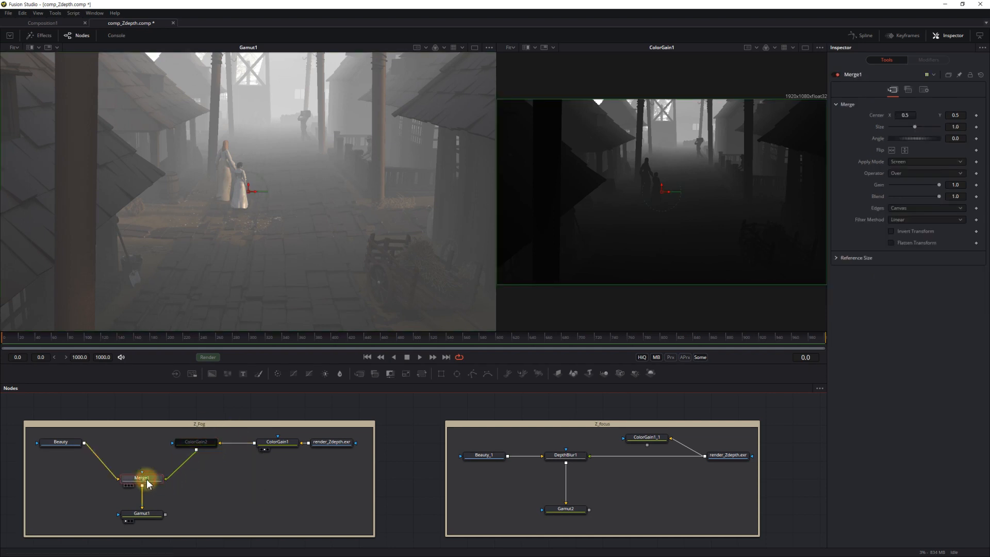
{"action": "left_click", "coordinate": [72, 445]}
{"action": "key", "text": "1"}
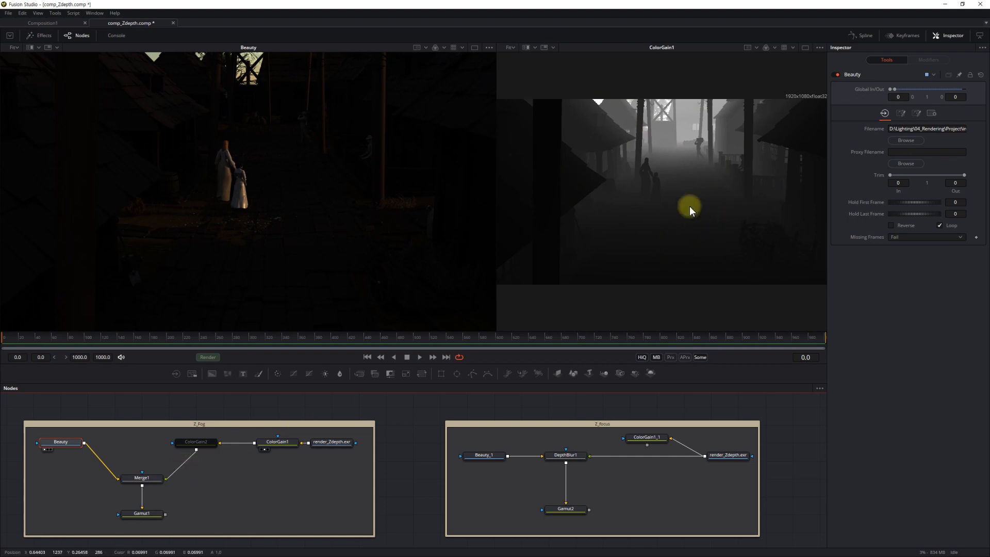
{"action": "left_click", "coordinate": [138, 478]}
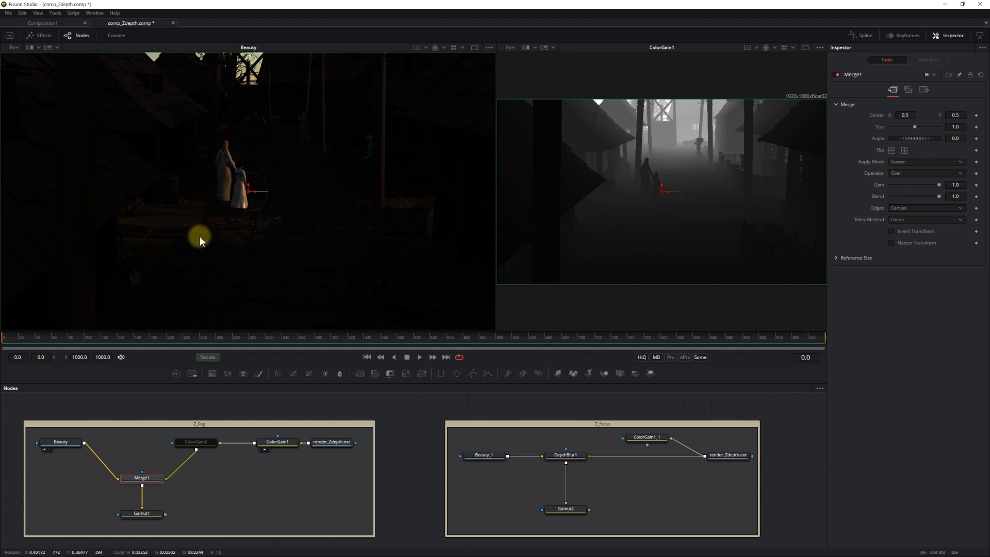
{"action": "left_click", "coordinate": [147, 514]}
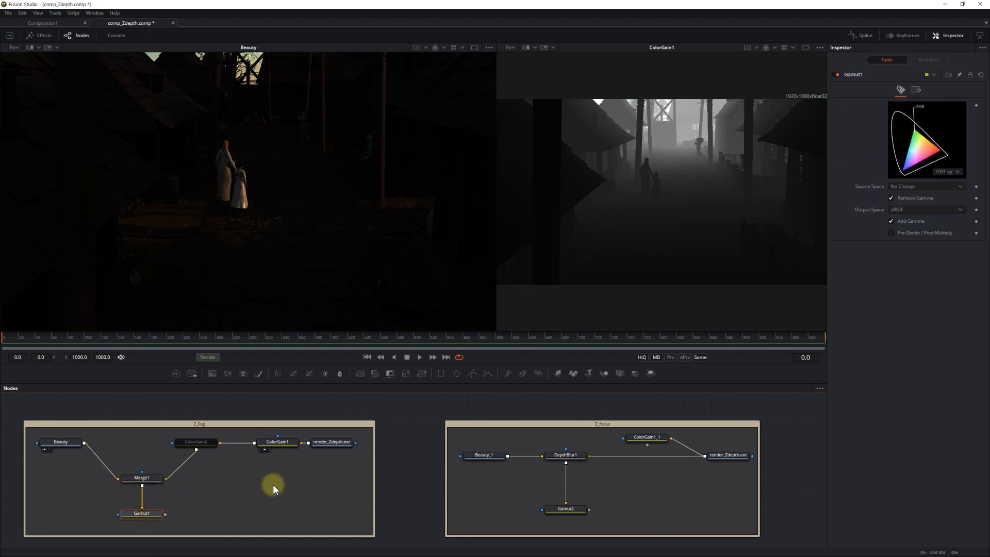
{"action": "key", "text": "1"}
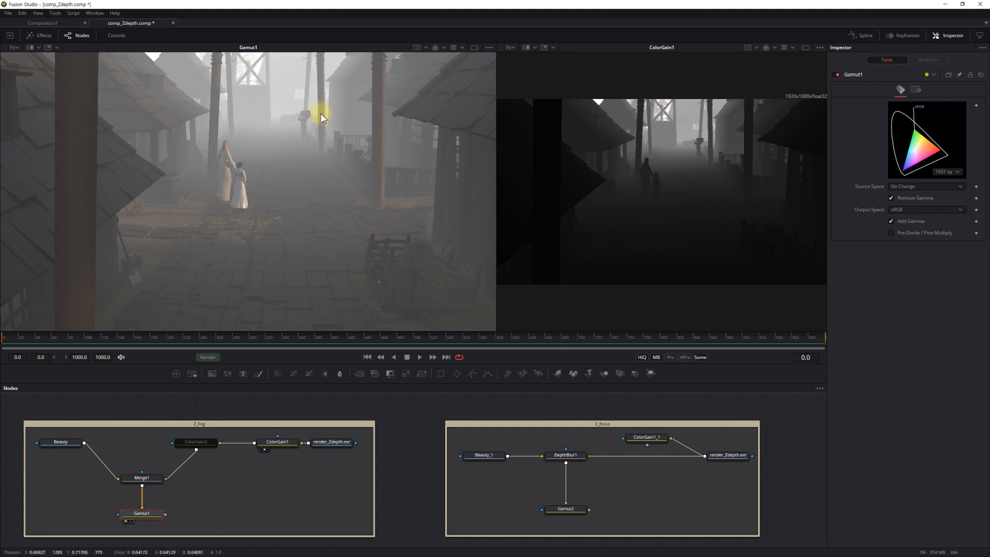
- Reduce the fog by setting ColorGain1's red gain to 0.007 and its red gamma to 0.604
{"action": "left_click", "coordinate": [286, 443]}
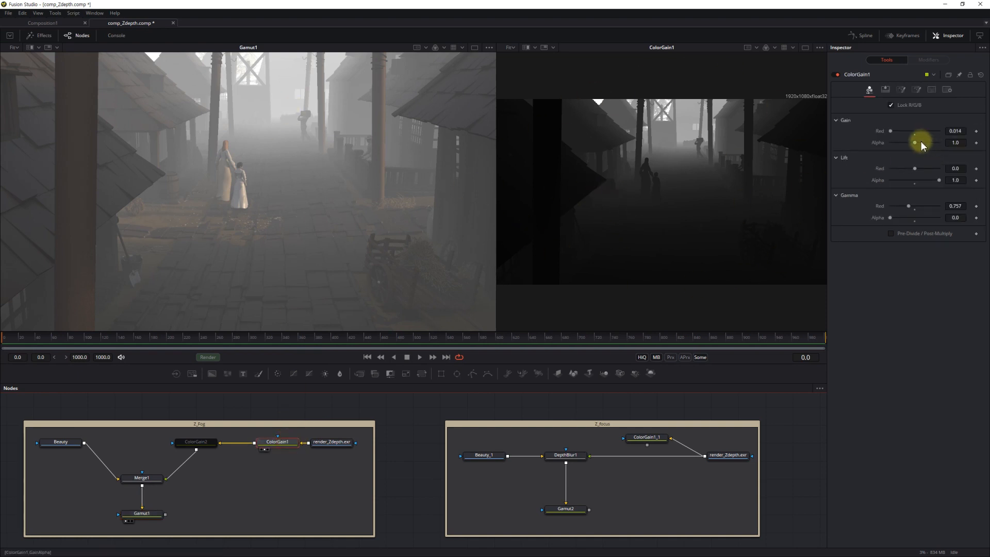
{"action": "left_click_drag", "start_coordinate": [956, 130], "coordinate": [957, 134]}
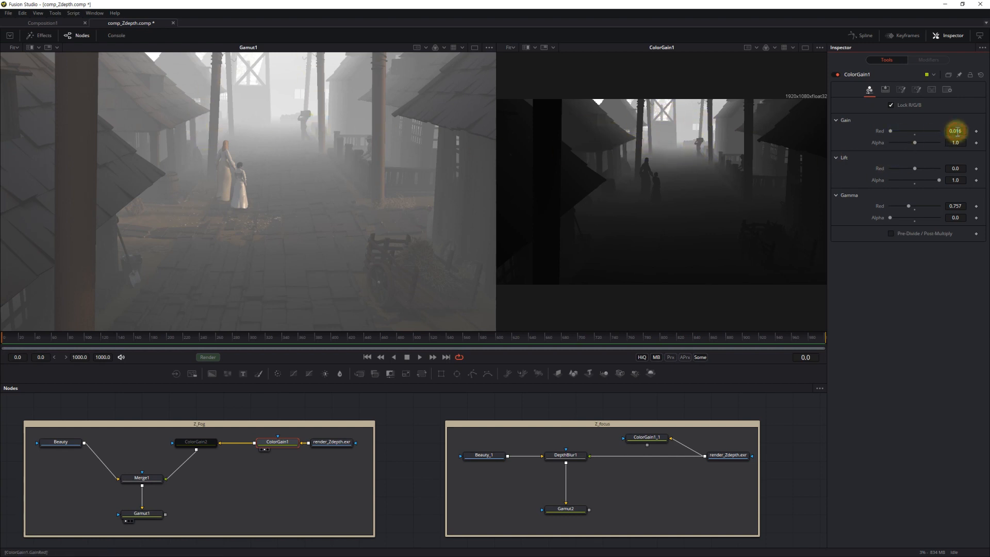
{"action": "left_click_drag", "start_coordinate": [956, 130], "coordinate": [955, 131]}
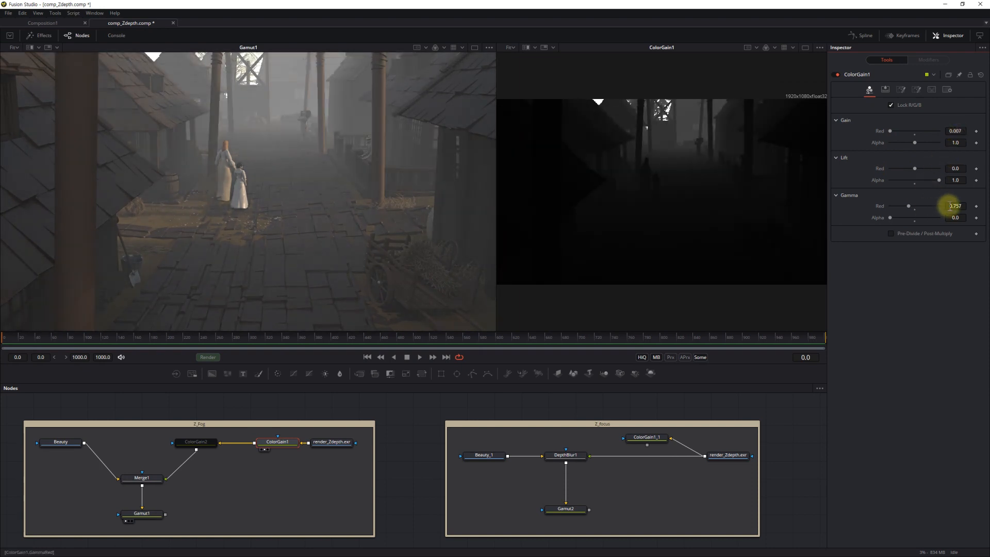
{"action": "left_click_drag", "start_coordinate": [950, 206], "coordinate": [736, 138]}
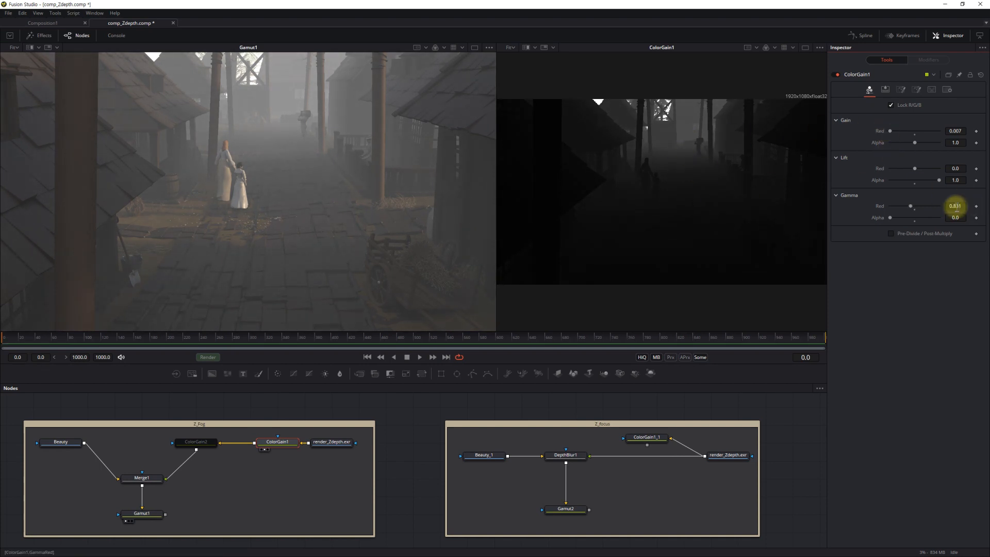
{"action": "left_click_drag", "start_coordinate": [955, 206], "coordinate": [888, 201]}
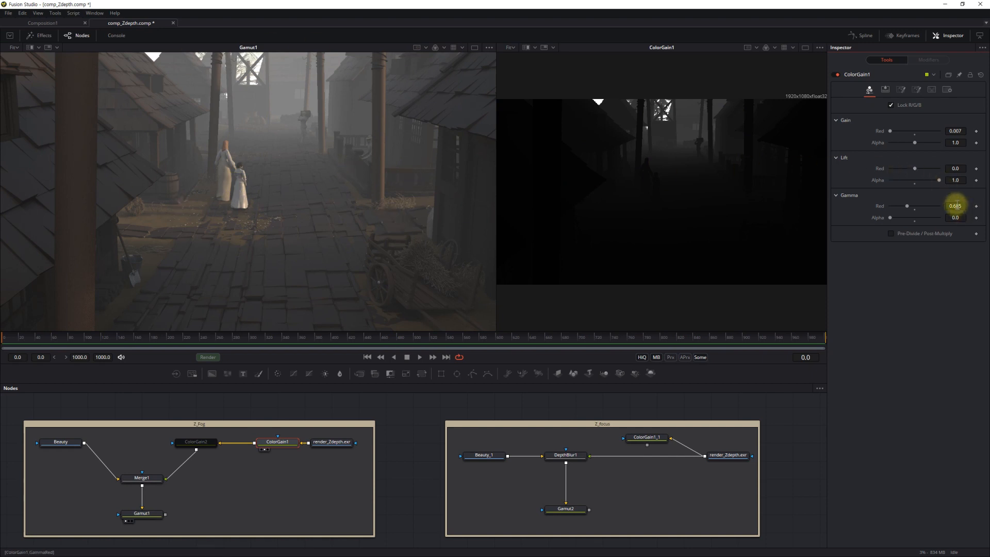
{"action": "left_click_drag", "start_coordinate": [957, 206], "coordinate": [887, 193]}
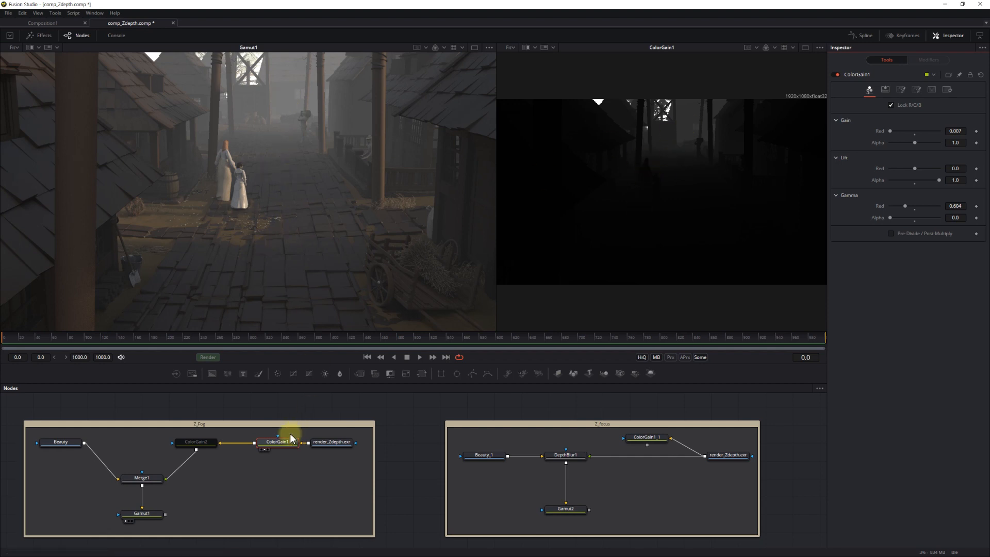
- Re-enable ColorGain2 and tint the fog with gain values of red 1.0, green 1.0 and blue 0.7
{"action": "left_click", "coordinate": [201, 448]}
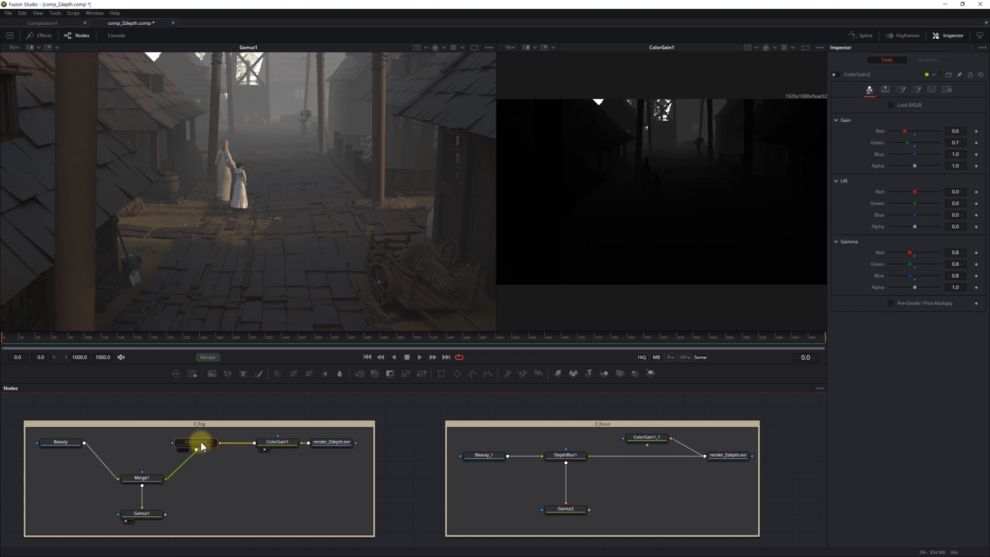
{"action": "key", "text": "ctrl+p"}
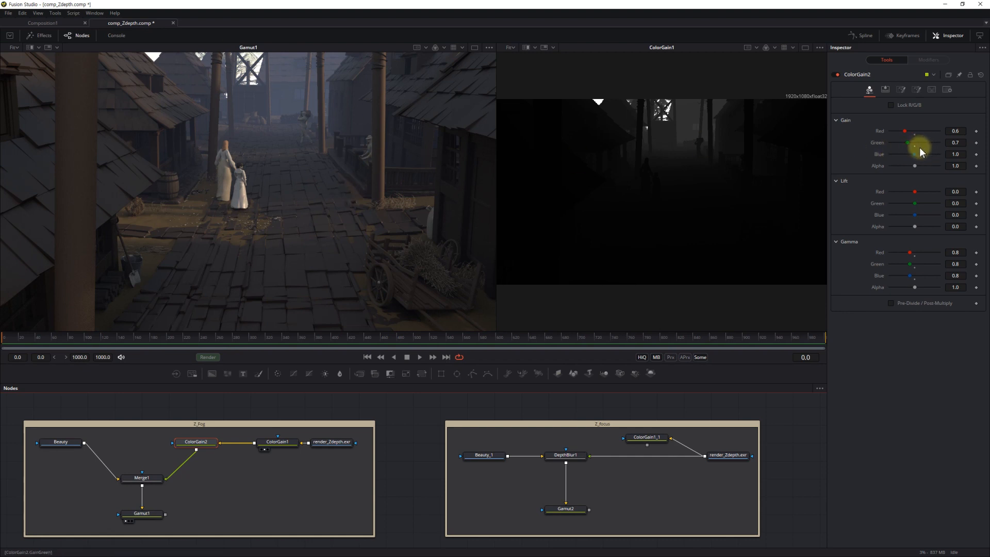
{"action": "mouse_move", "coordinate": [909, 153]}
{"action": "left_mouse_down"}
{"action": "mouse_move", "coordinate": [927, 144]}
{"action": "mouse_move", "coordinate": [922, 133]}
{"action": "mouse_move", "coordinate": [906, 135]}
{"action": "left_mouse_up"}
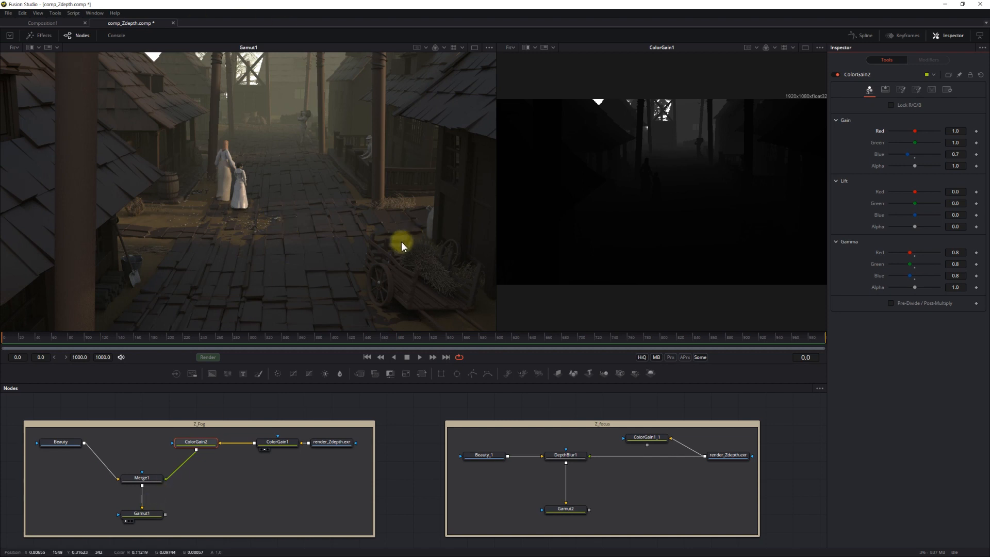
- Examine the Z_Focus group with Gamut2 in the first viewer, and render_Zdepth.exr and ColorGain1_1 in the second
{"action": "left_click", "coordinate": [727, 455]}
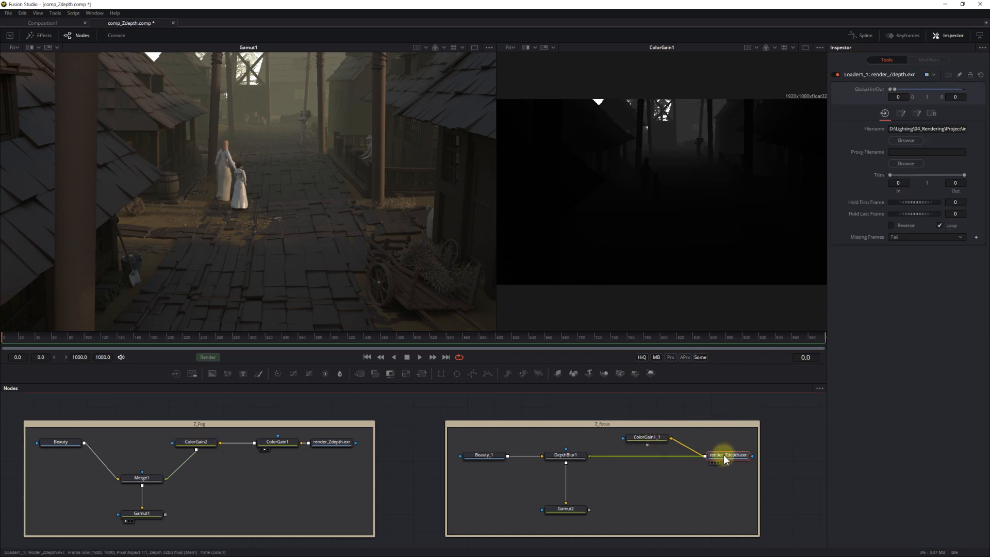
{"action": "key", "text": "2"}
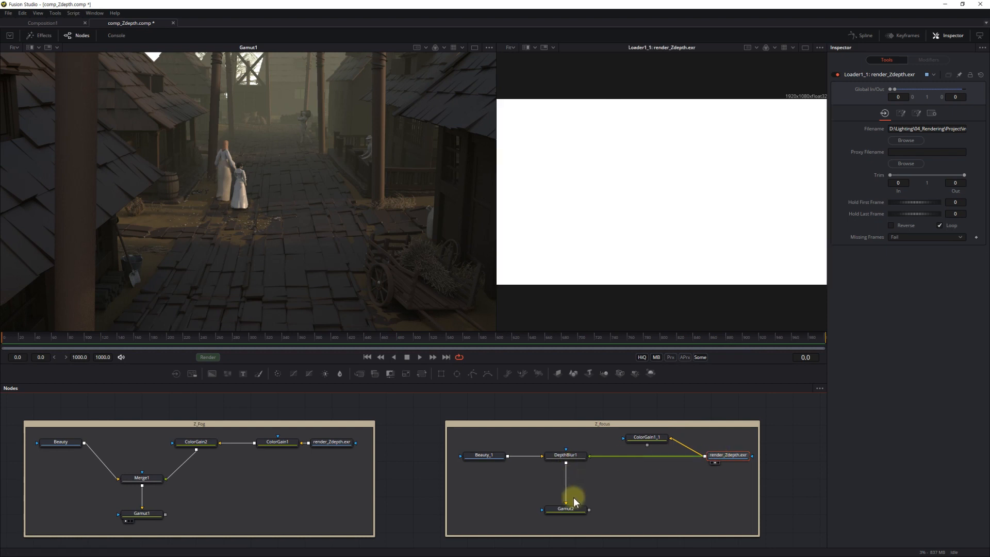
{"action": "left_click", "coordinate": [568, 511]}
{"action": "key", "text": "1"}
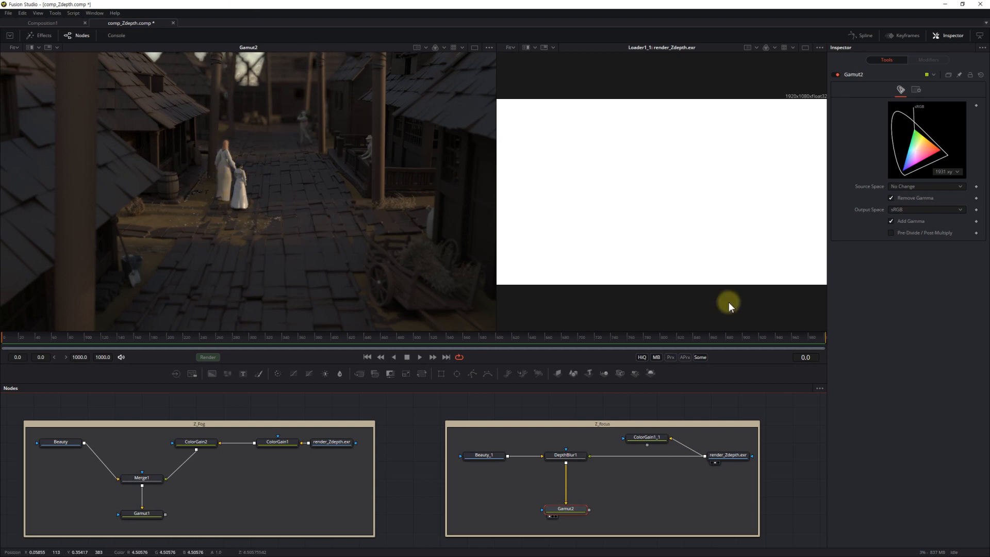
{"action": "left_click", "coordinate": [725, 456]}
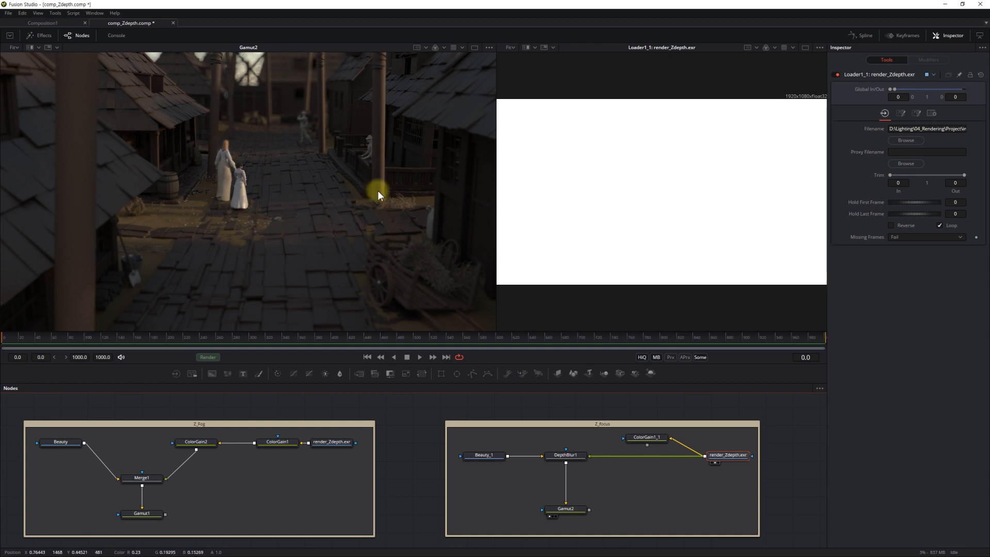
{"action": "left_click", "coordinate": [650, 437]}
{"action": "key", "text": "2"}
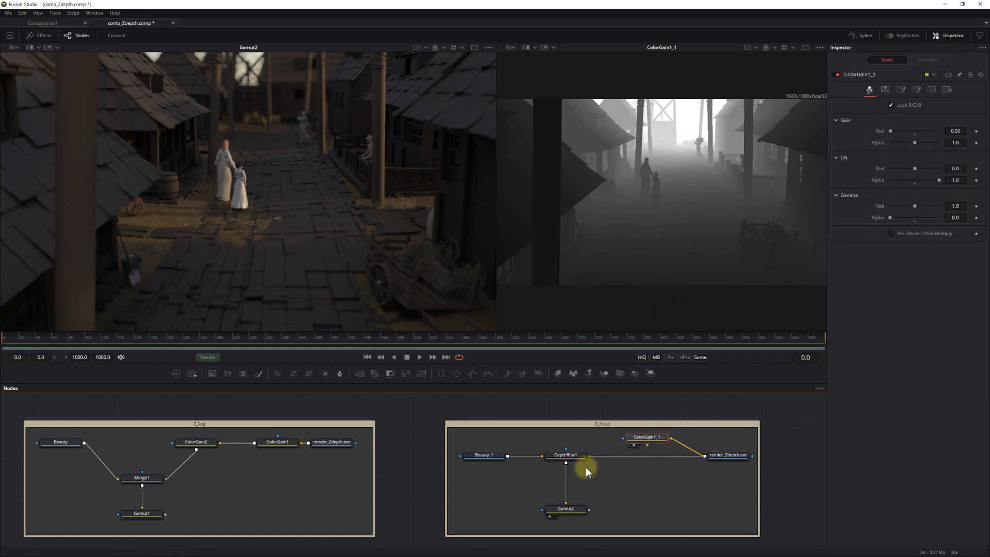
- Demonstrate sampling DepthBlur1's focal point, and test focal distances of about 9, 27 and 41 before going back to 27
{"action": "left_click", "coordinate": [569, 457]}
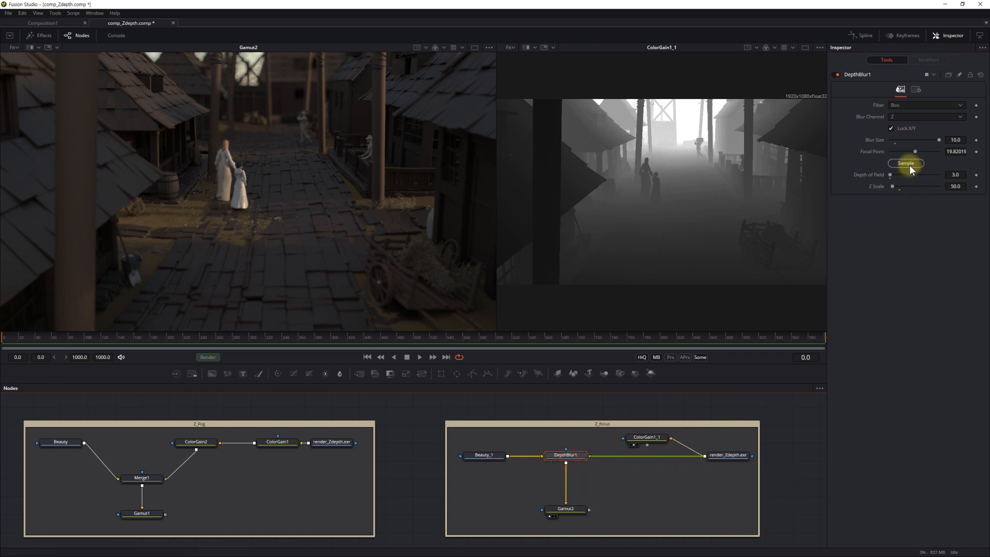
{"action": "left_click_drag", "start_coordinate": [909, 165], "coordinate": [663, 217]}
{"action": "left_click_drag", "start_coordinate": [908, 162], "coordinate": [554, 205]}
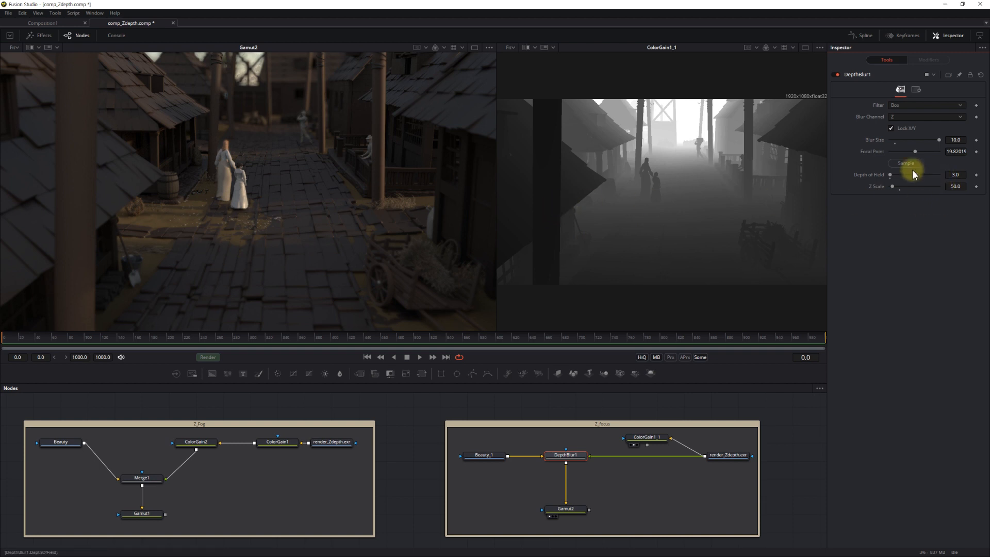
{"action": "left_click_drag", "start_coordinate": [906, 164], "coordinate": [949, 153]}
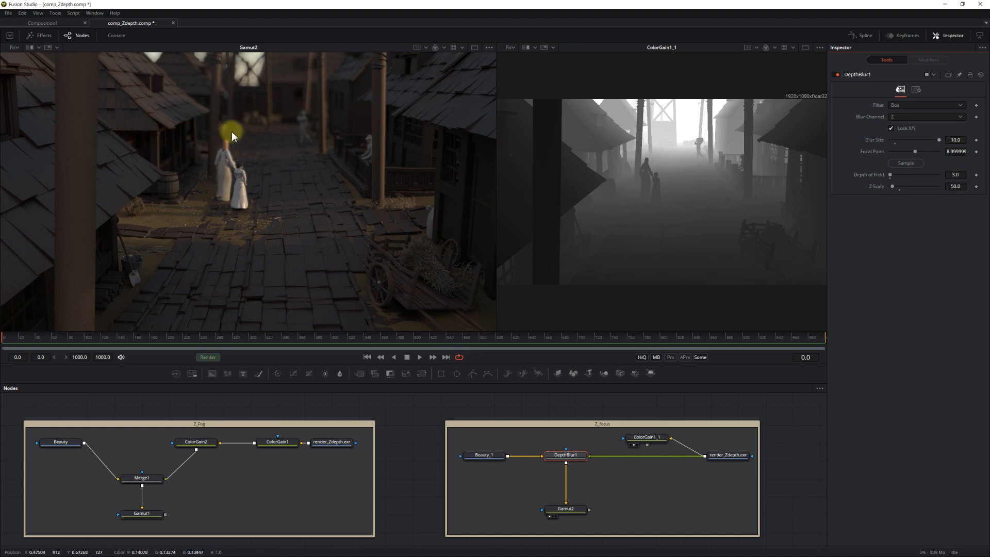
{"action": "left_click_drag", "start_coordinate": [953, 151], "coordinate": [958, 151]}
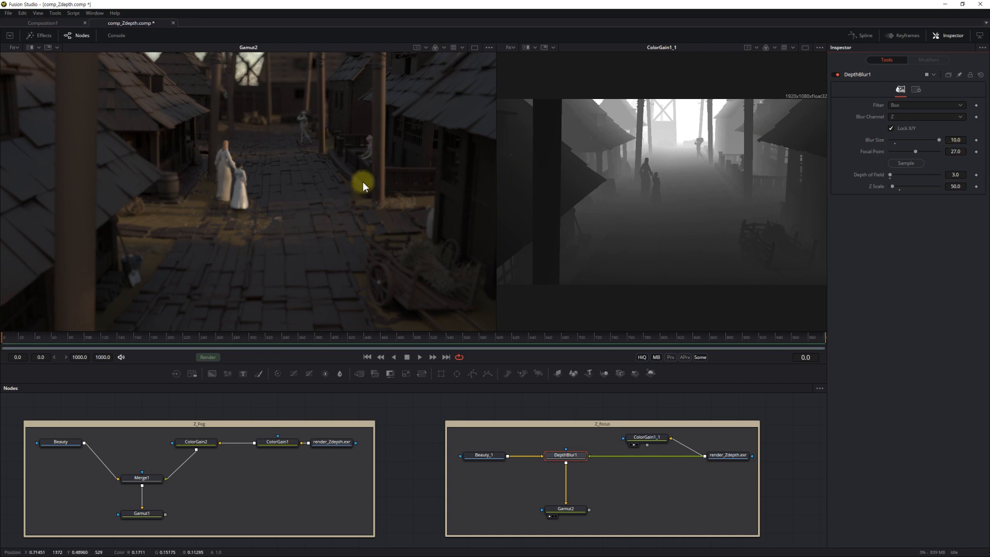
{"action": "left_click_drag", "start_coordinate": [954, 150], "coordinate": [955, 152]}
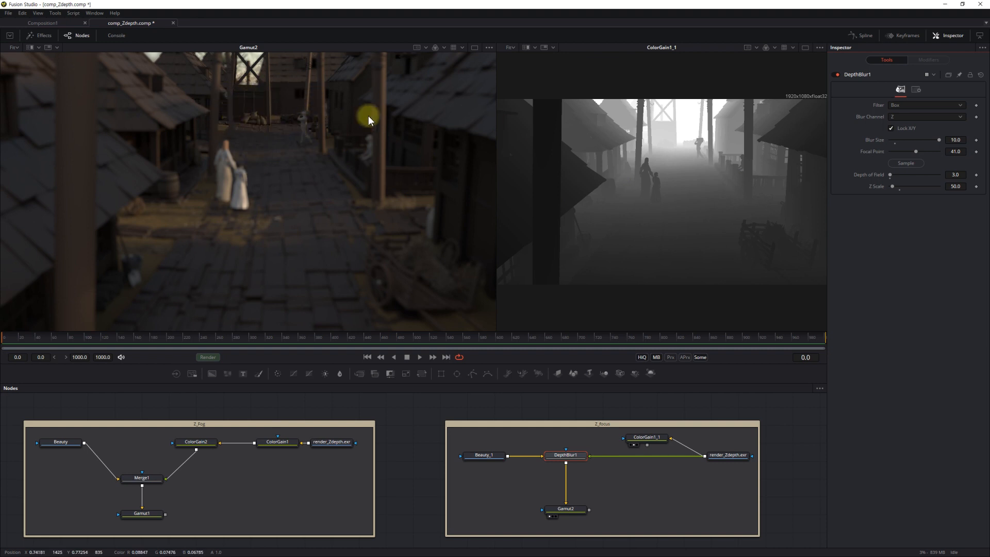
{"action": "left_click_drag", "start_coordinate": [959, 153], "coordinate": [954, 158]}
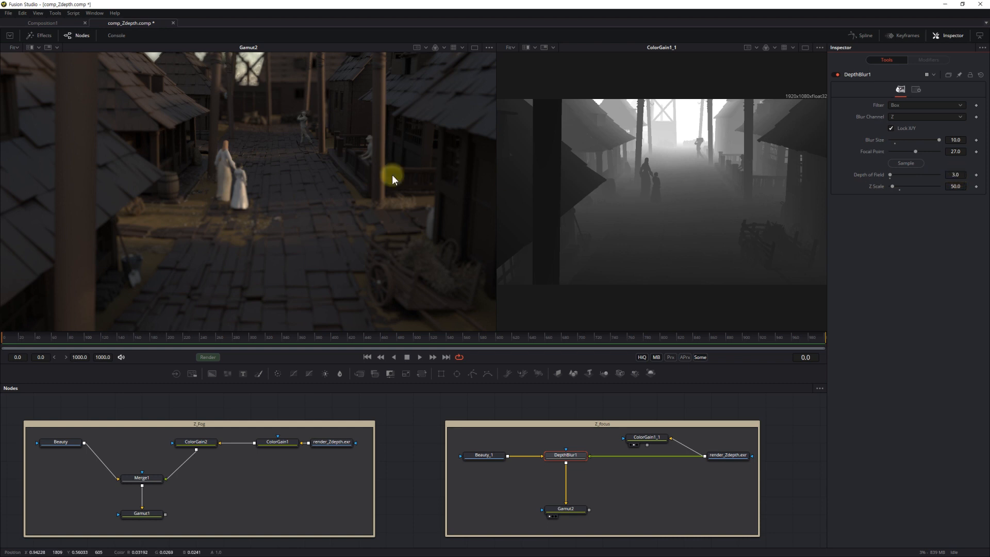
- Try a depth of field of 13 on DepthBlur1, and reduce it to 4
{"action": "left_click", "coordinate": [956, 174]}
{"action": "type", "text": "13"}
{"action": "key", "text": "Return"}
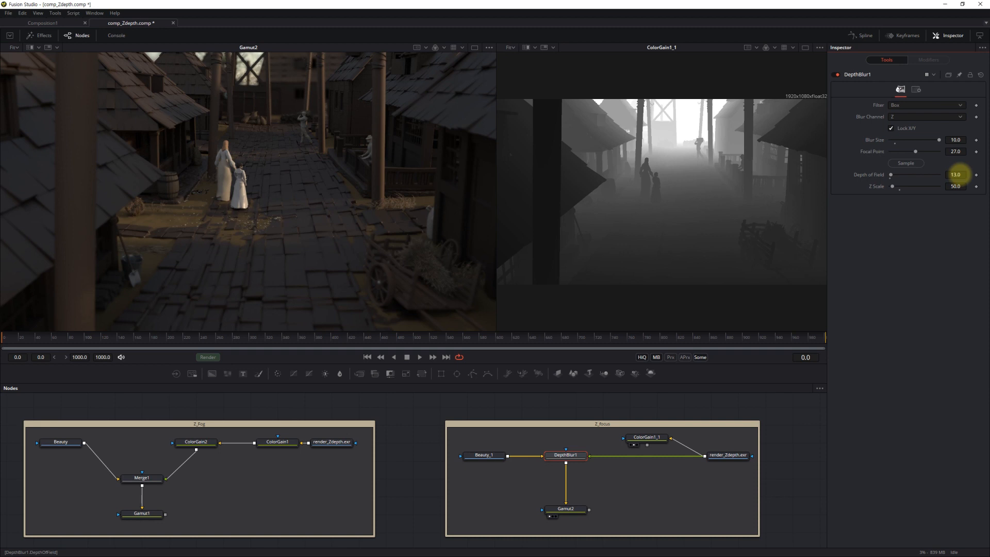
{"action": "left_click_drag", "start_coordinate": [960, 175], "coordinate": [955, 175]}
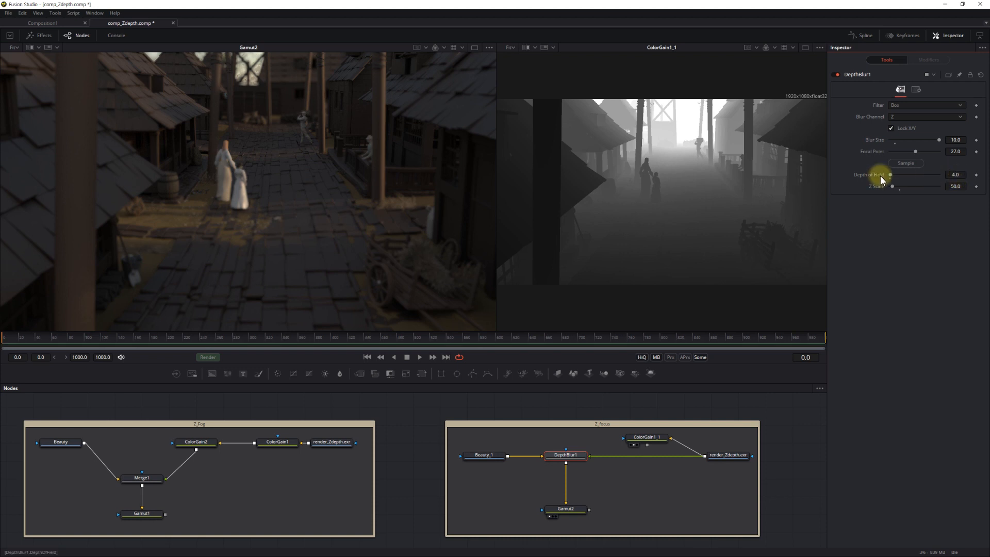
- Set DepthBlur1's focal point to 20 and soften the effect with a blur size of 6.14
{"action": "left_click", "coordinate": [906, 164]}
{"action": "left_click_drag", "start_coordinate": [905, 163], "coordinate": [640, 201]}
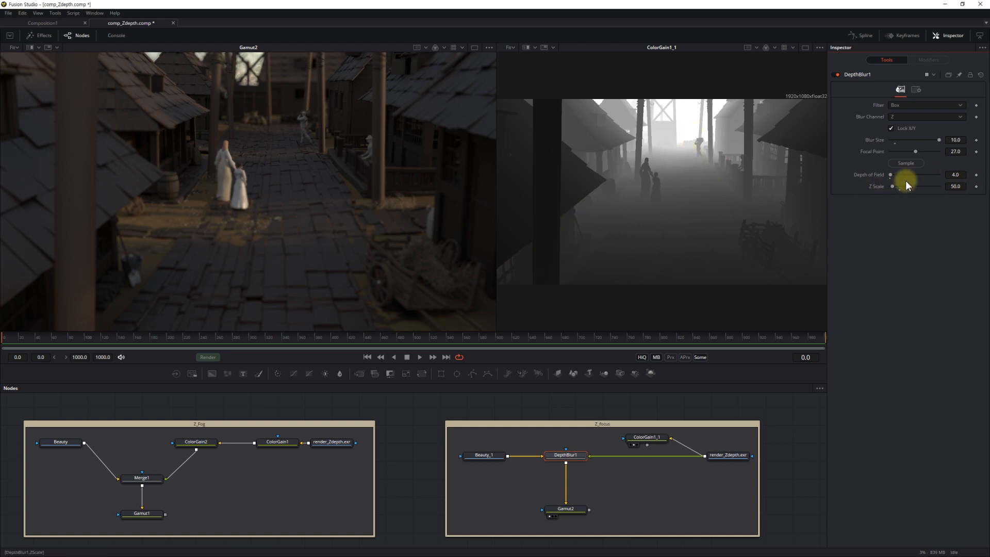
{"action": "left_click", "coordinate": [961, 176]}
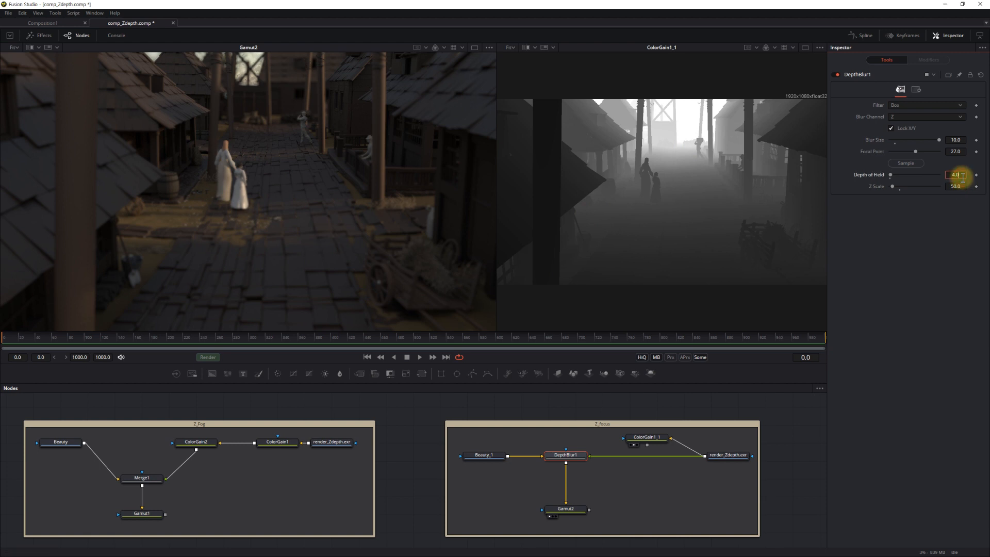
{"action": "mouse_move", "coordinate": [917, 150]}
{"action": "left_mouse_down"}
{"action": "mouse_move", "coordinate": [939, 141]}
{"action": "mouse_move", "coordinate": [909, 140]}
{"action": "mouse_move", "coordinate": [918, 142]}
{"action": "left_mouse_up"}
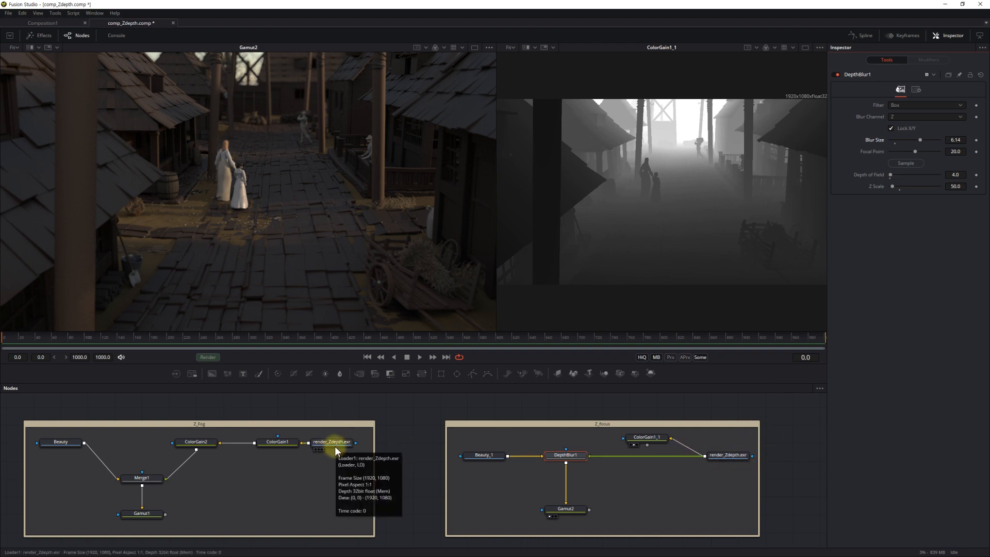
- Make the two viewers about equally wide and compare the fog result in Gamut1 with the focus result in Gamut2
{"action": "left_click", "coordinate": [143, 514]}
{"action": "key", "text": "1"}
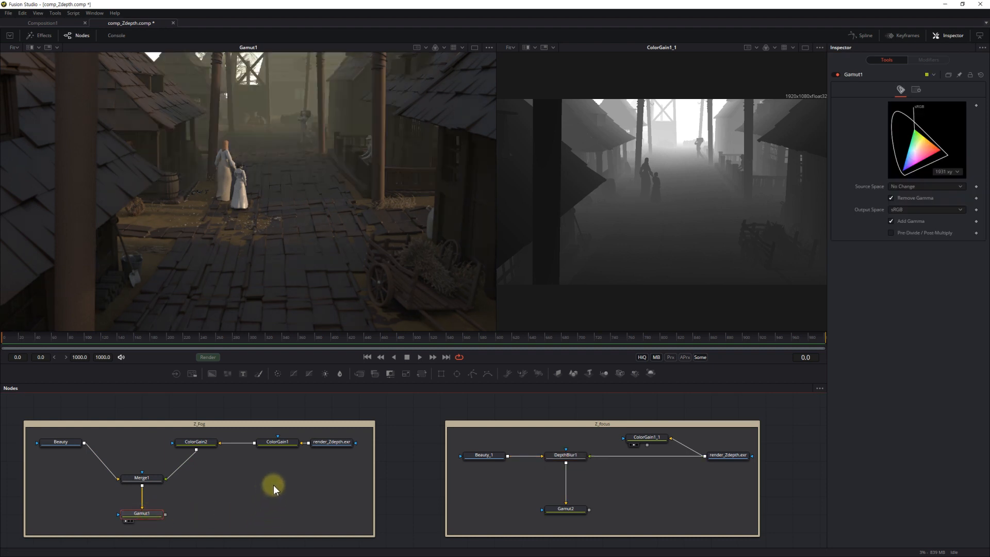
{"action": "left_click_drag", "start_coordinate": [497, 195], "coordinate": [409, 196]}
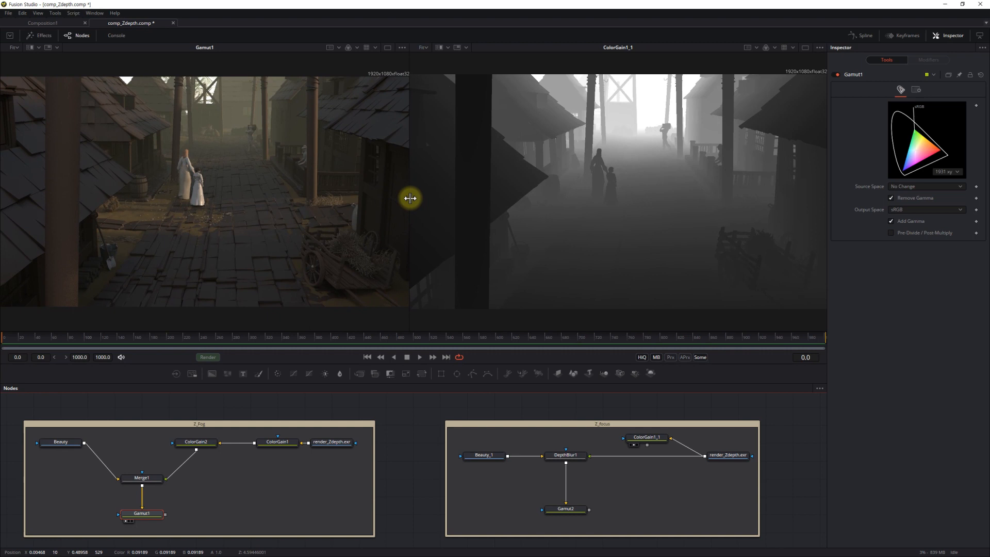
{"action": "left_click", "coordinate": [573, 510]}
{"action": "key", "text": "2"}
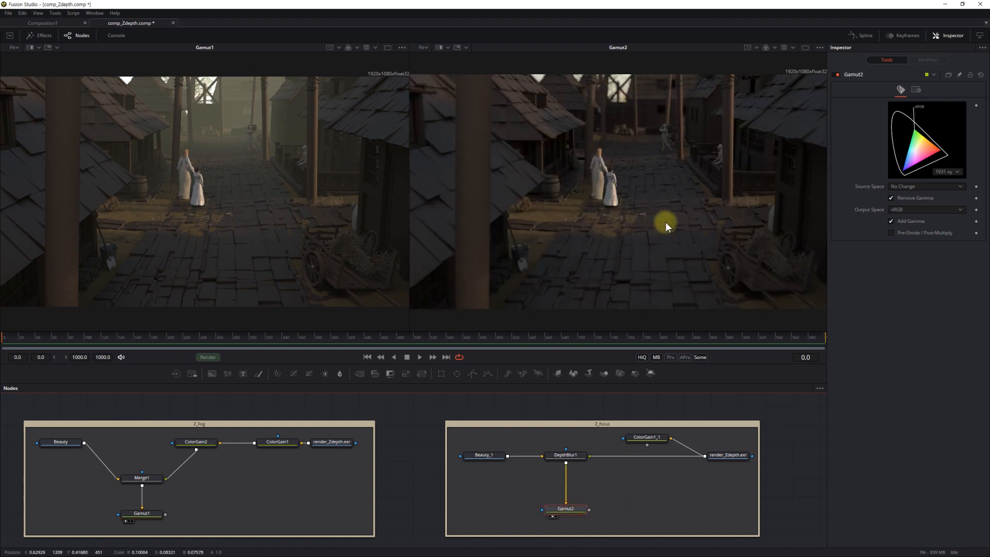